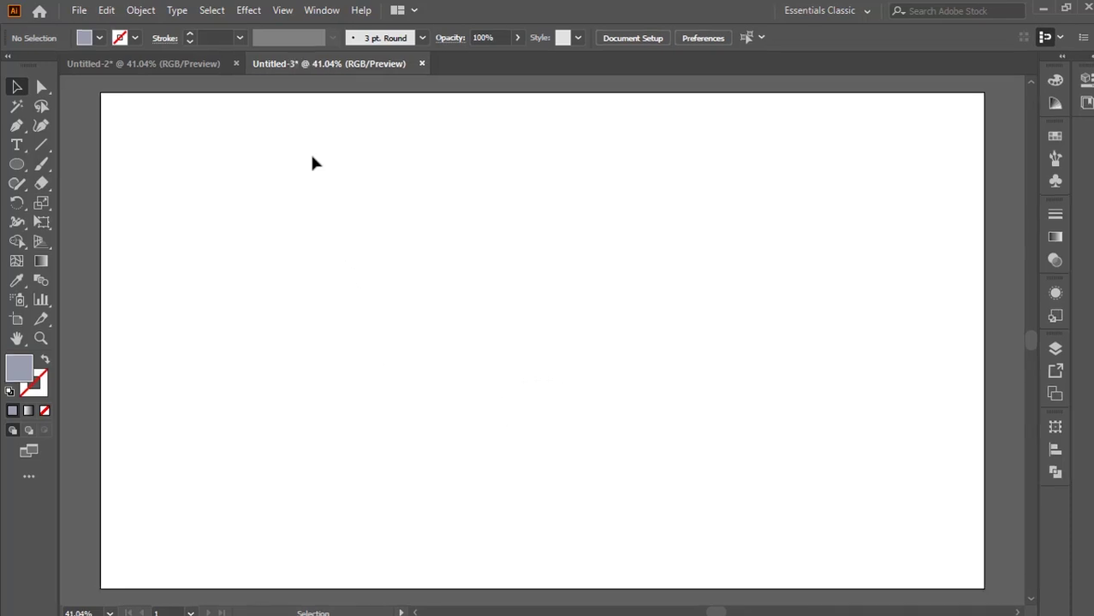
Step: Show rulers and drag out one horizontal and one vertical guide across the artboard
{"action": "left_click", "coordinate": [281, 10]}
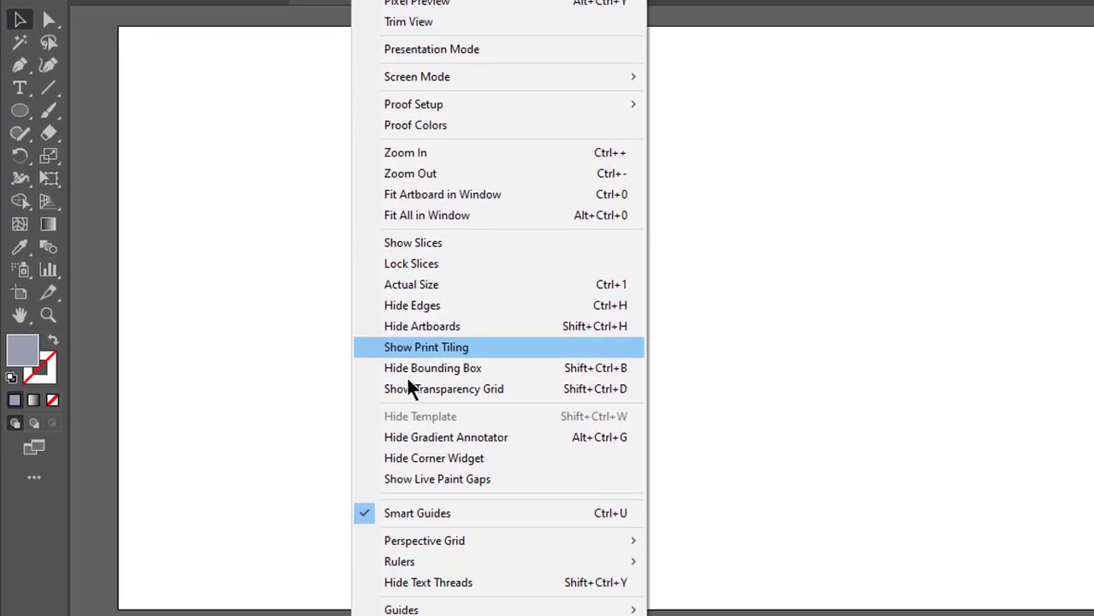
{"action": "mouse_move", "coordinate": [399, 531]}
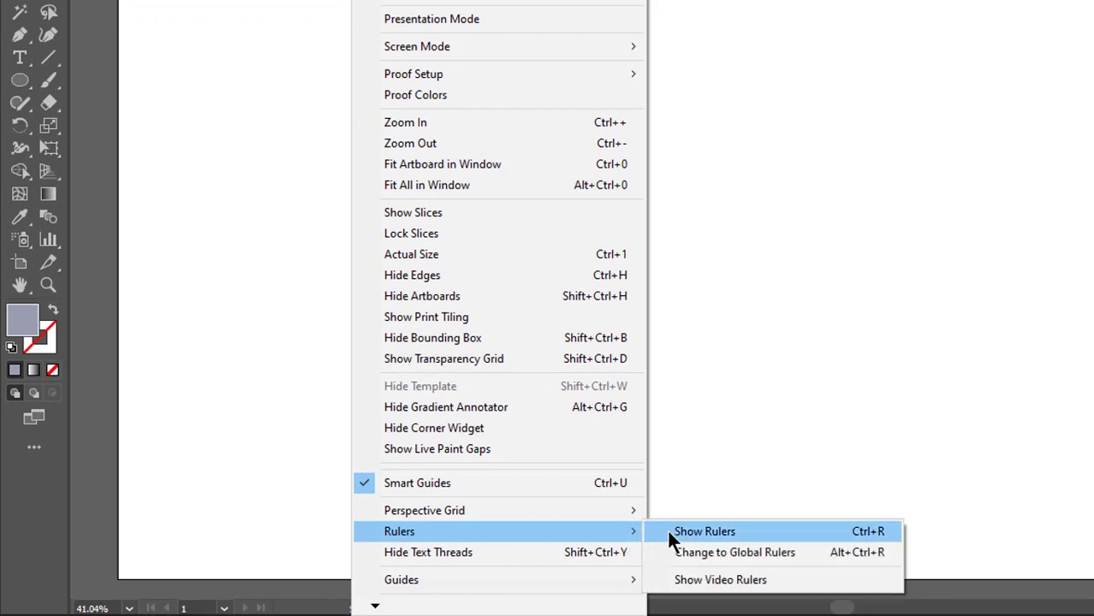
{"action": "left_click", "coordinate": [669, 530]}
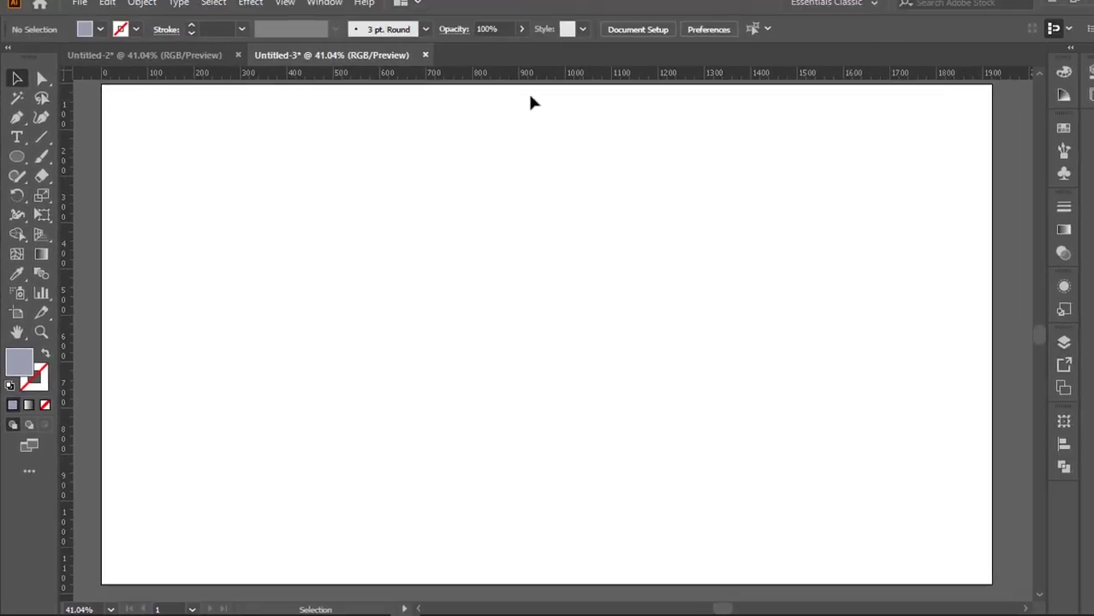
{"action": "left_click_drag", "start_coordinate": [530, 83], "coordinate": [555, 340]}
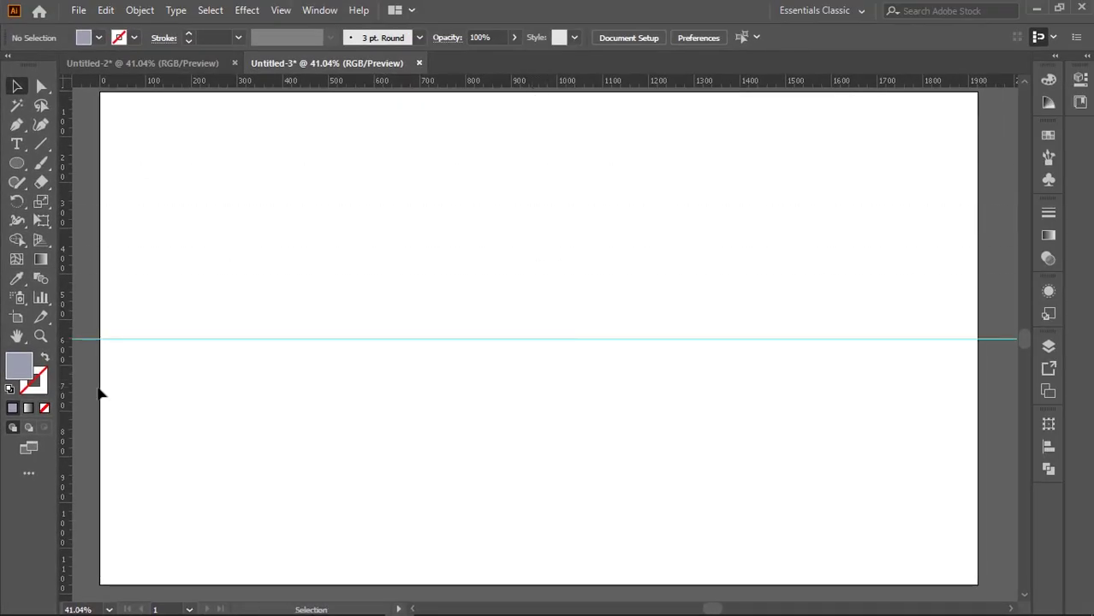
{"action": "left_click_drag", "start_coordinate": [65, 396], "coordinate": [571, 394]}
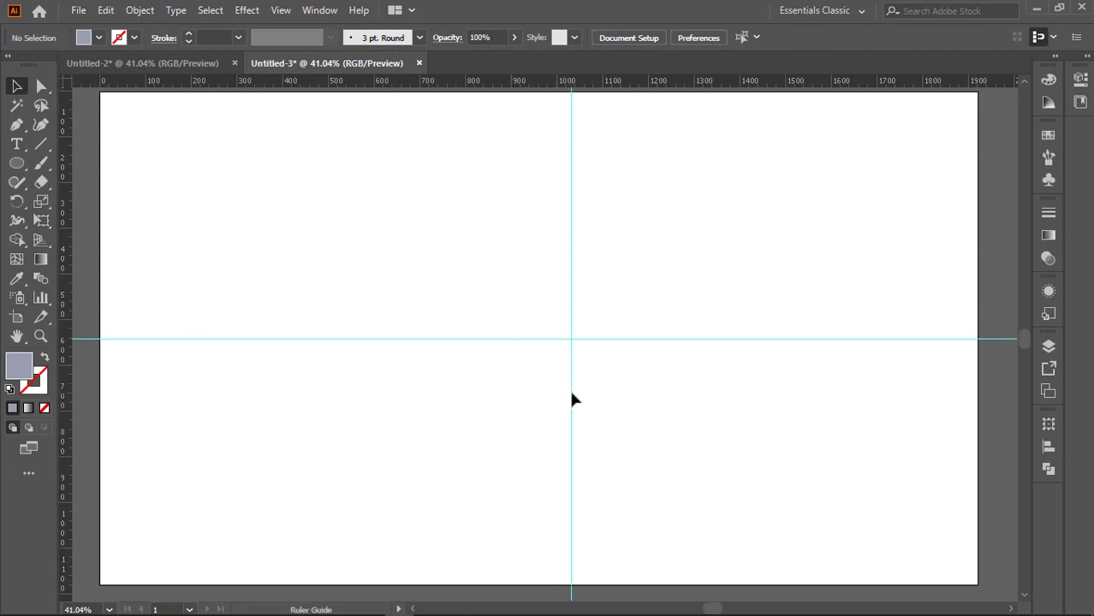
Step: Centre both guides on the artboard with the Align panel and lock them
{"action": "left_click", "coordinate": [623, 342]}
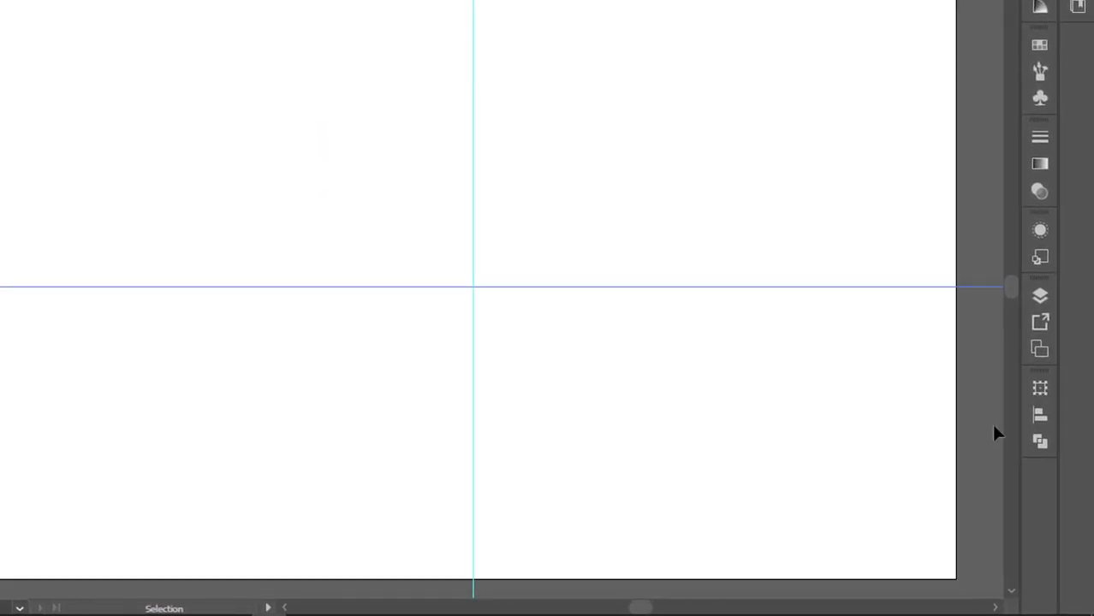
{"action": "left_click", "coordinate": [1035, 404]}
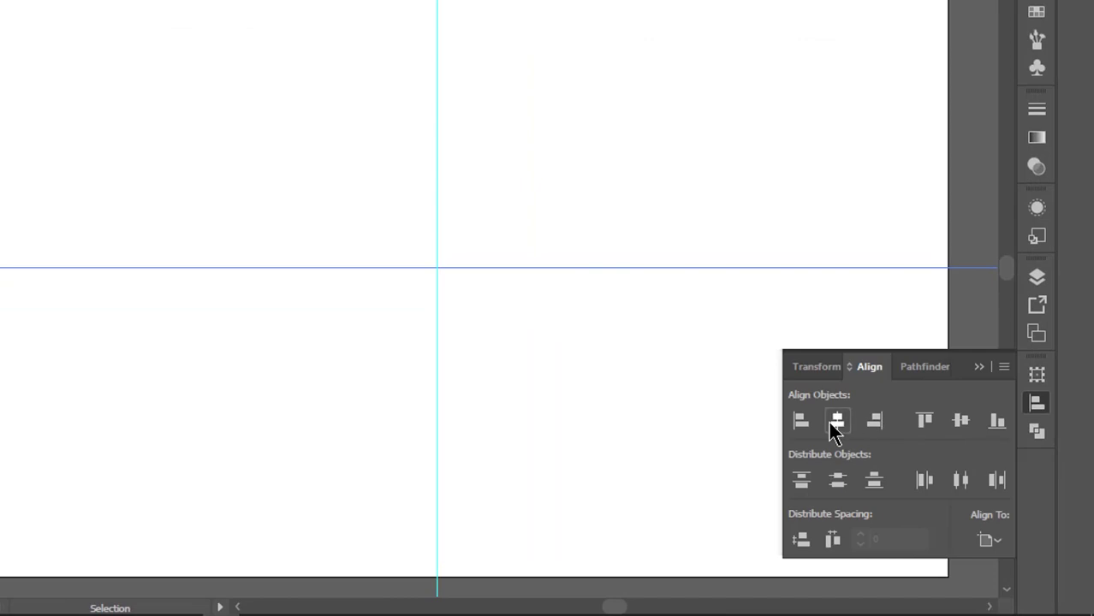
{"action": "left_click", "coordinate": [960, 422]}
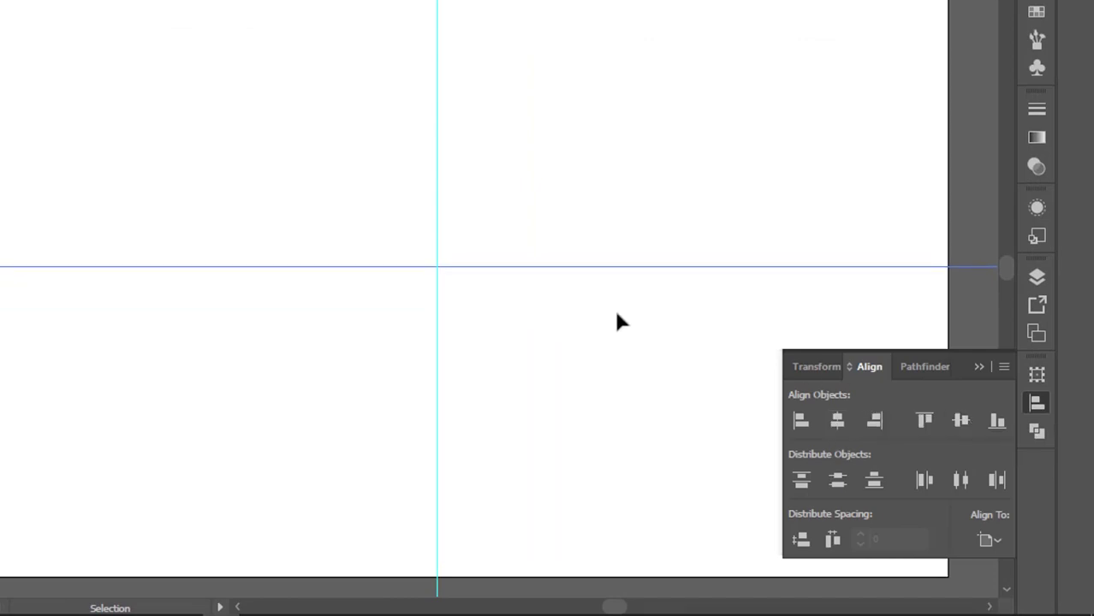
{"action": "left_click", "coordinate": [439, 312]}
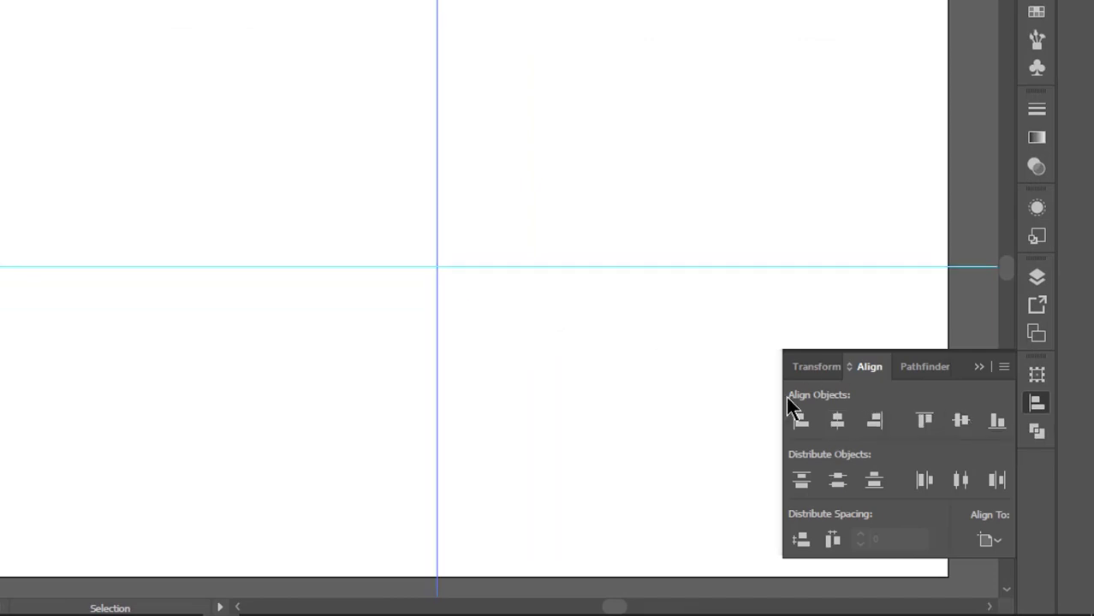
{"action": "left_click", "coordinate": [837, 423]}
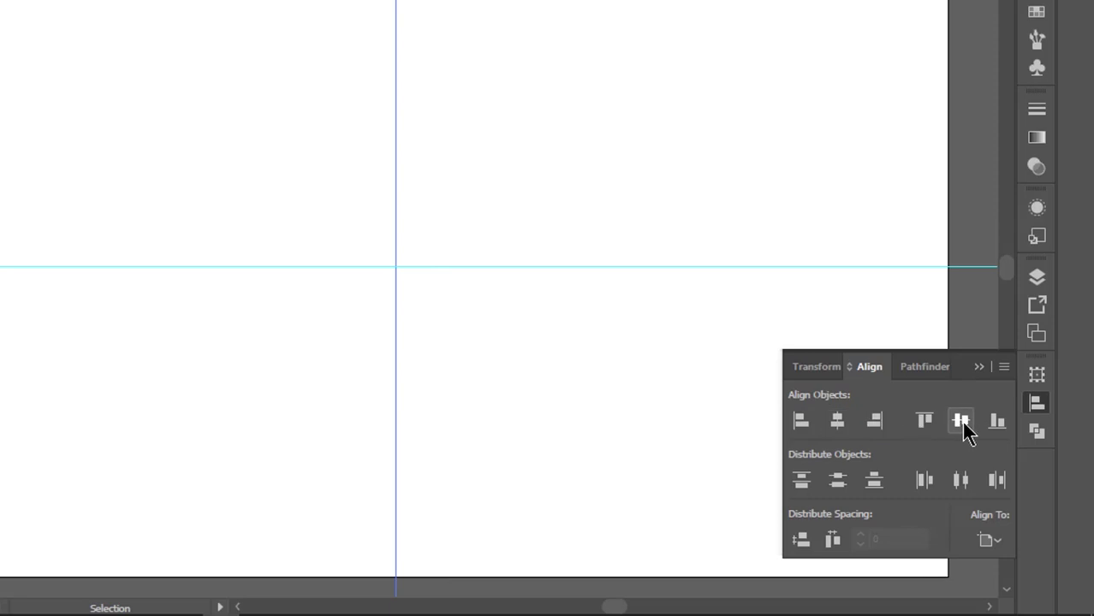
{"action": "left_click", "coordinate": [978, 368]}
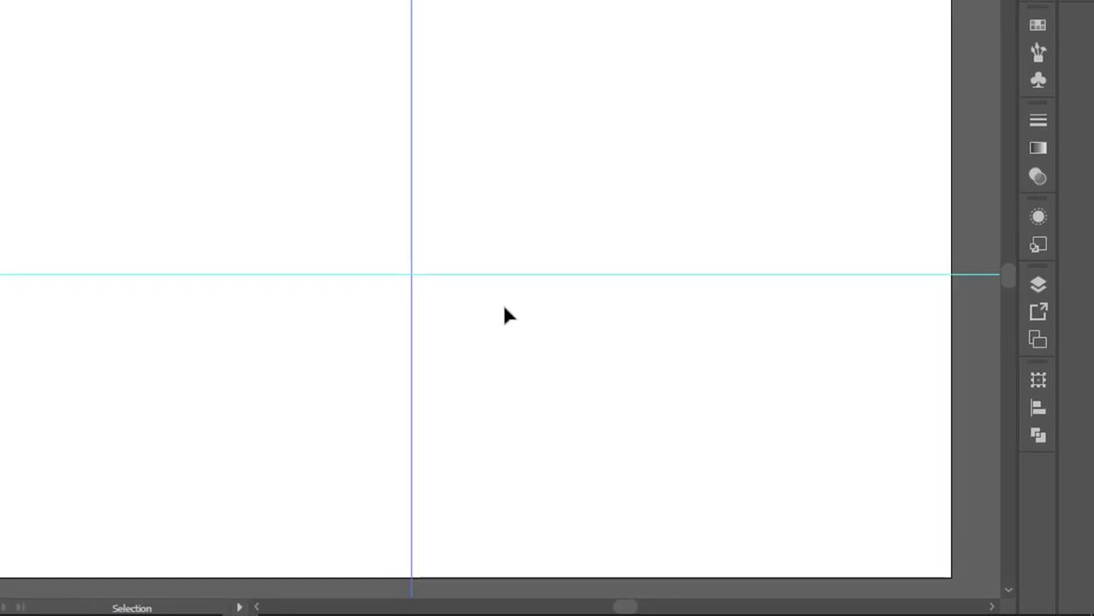
{"action": "right_click", "coordinate": [574, 332]}
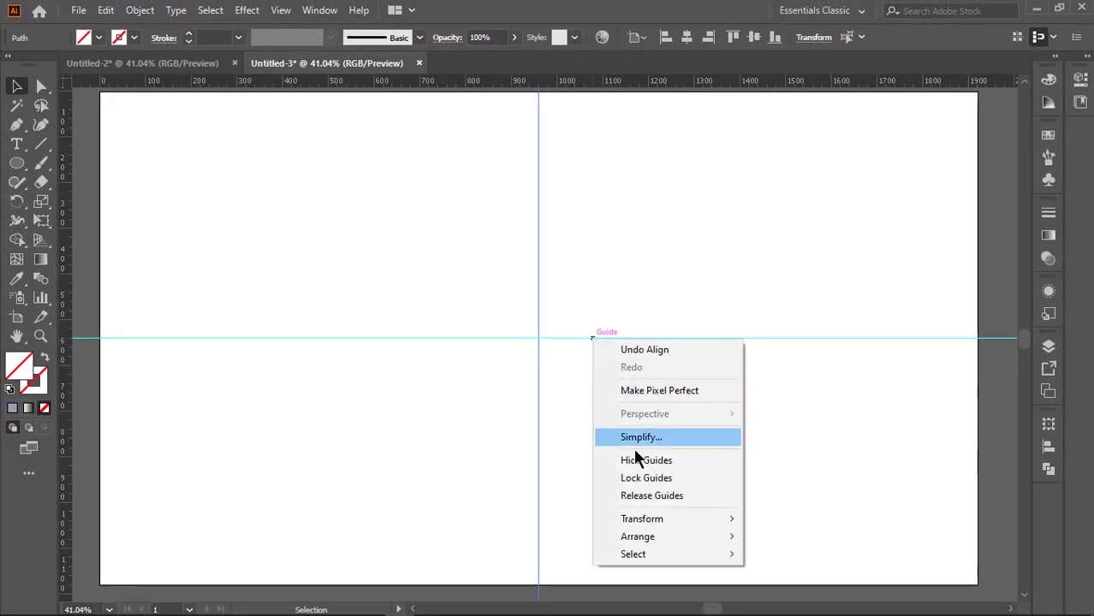
{"action": "left_click", "coordinate": [638, 477]}
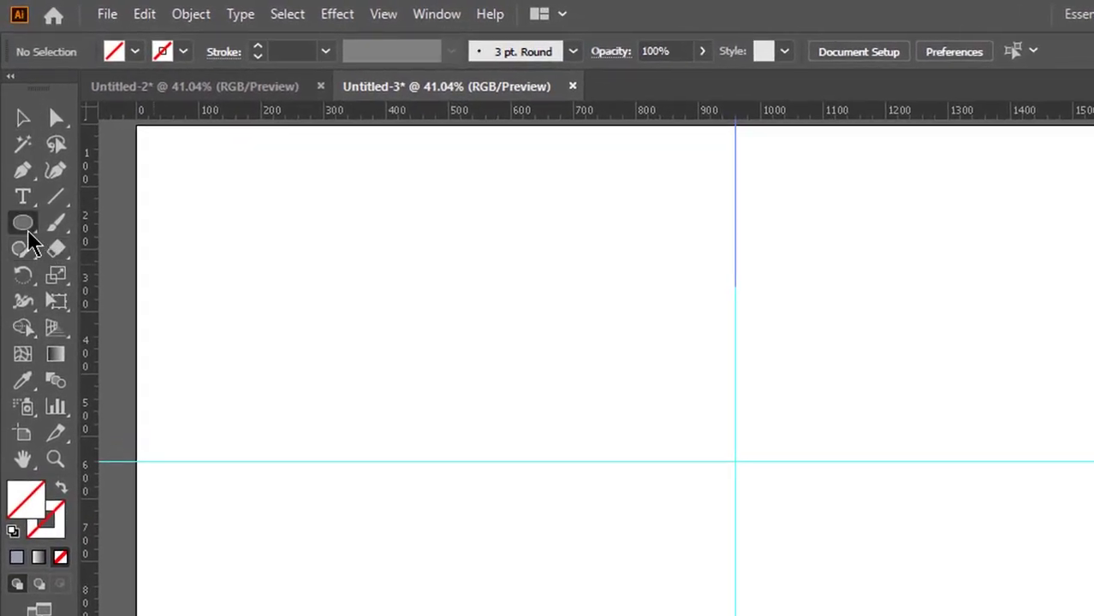
Step: Draw a rectangle covering the whole artboard and fill it with #D3CBCB
{"action": "left_click", "coordinate": [19, 166]}
{"action": "left_click", "coordinate": [77, 225]}
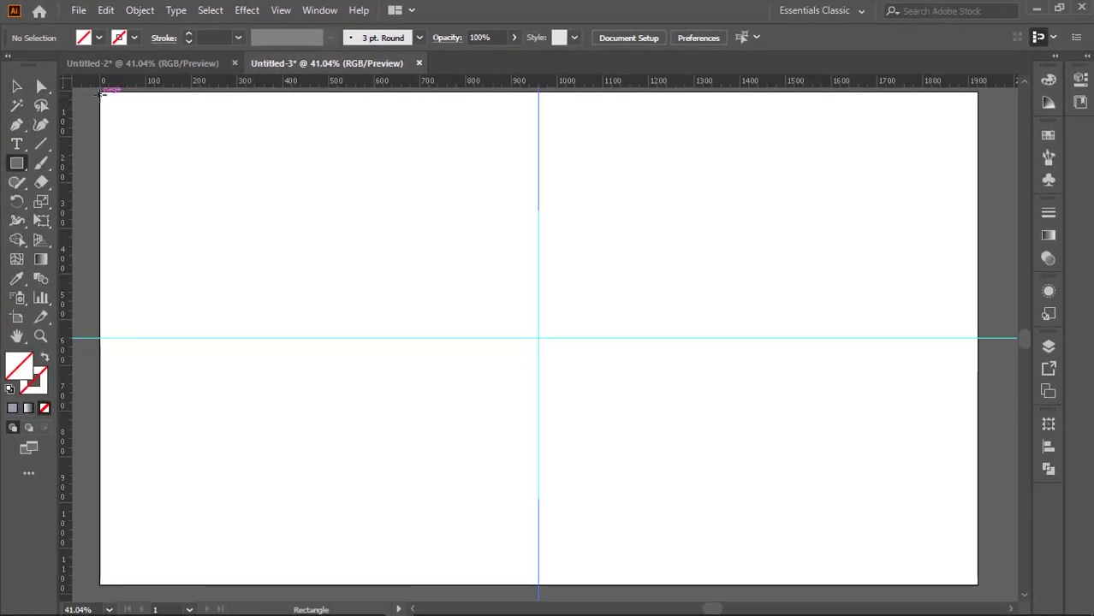
{"action": "mouse_move", "coordinate": [100, 94]}
{"action": "left_mouse_down"}
{"action": "mouse_move", "coordinate": [205, 193]}
{"action": "mouse_move", "coordinate": [977, 579]}
{"action": "left_mouse_up"}
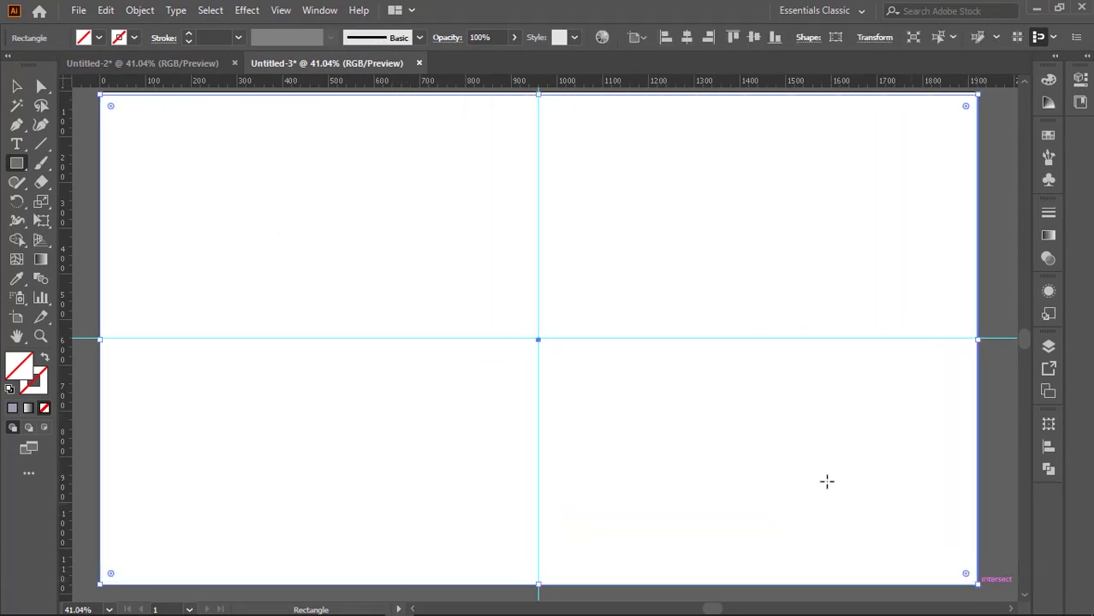
{"action": "double_click", "coordinate": [21, 367]}
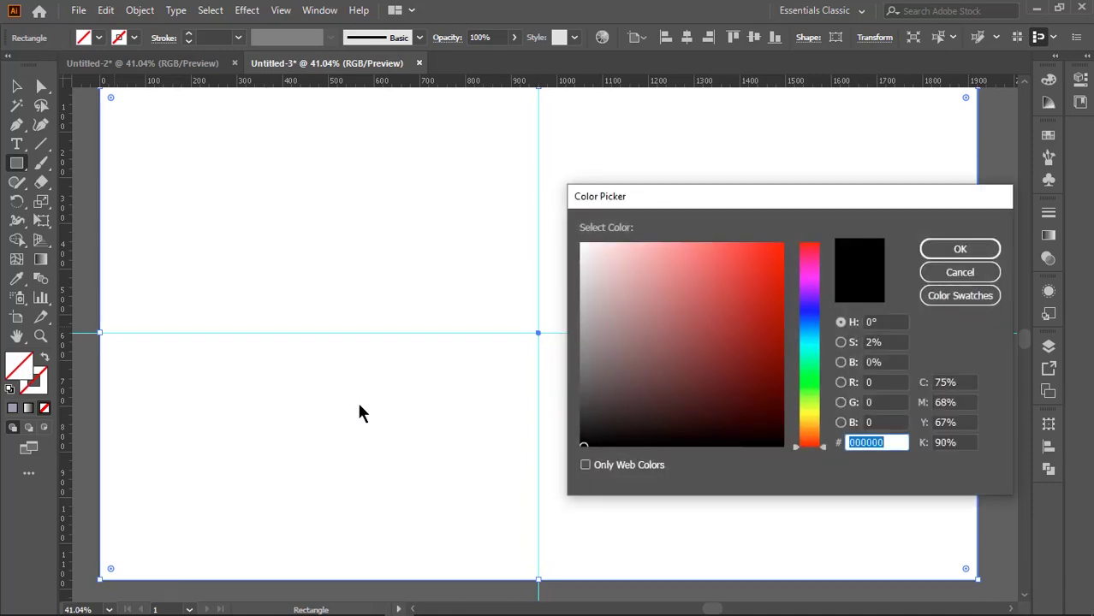
{"action": "type", "text": "d3cbcd"}
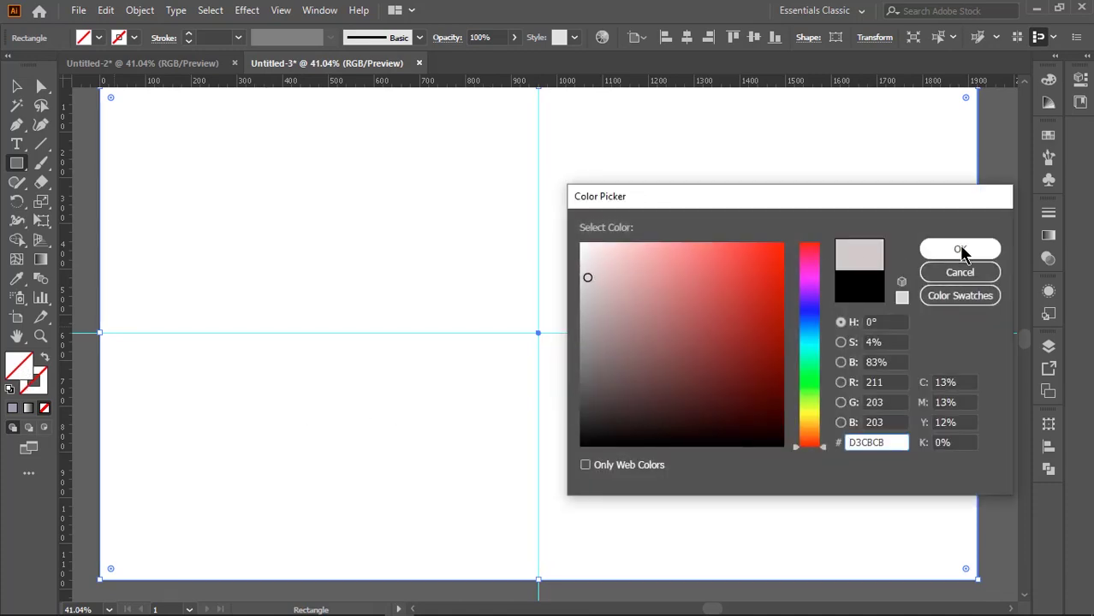
{"action": "left_click", "coordinate": [960, 249]}
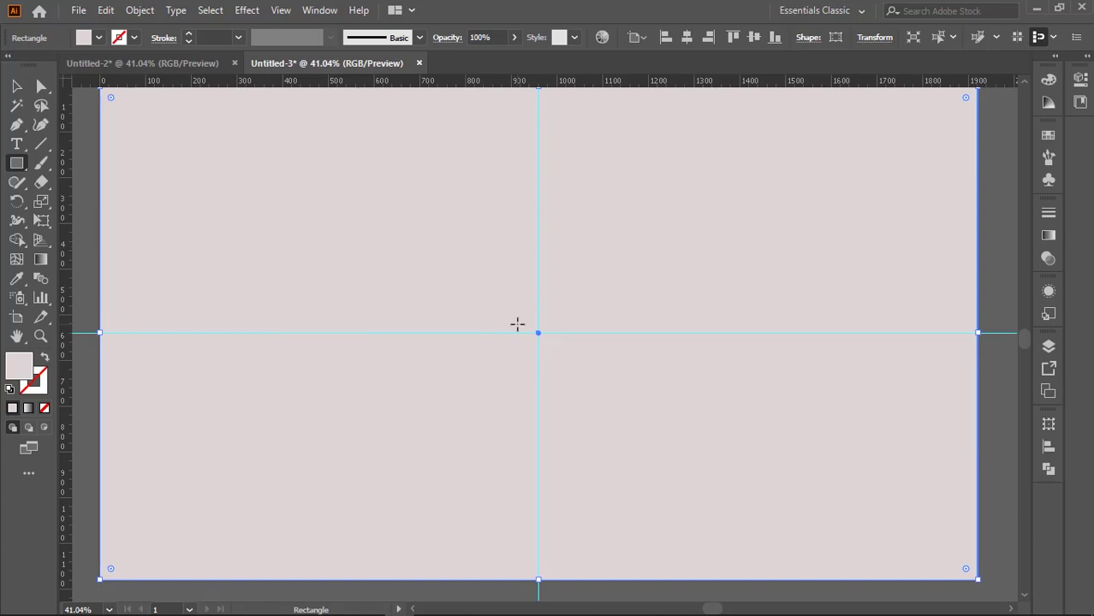
Step: Lock the background rectangle in place
{"action": "key", "text": "v"}
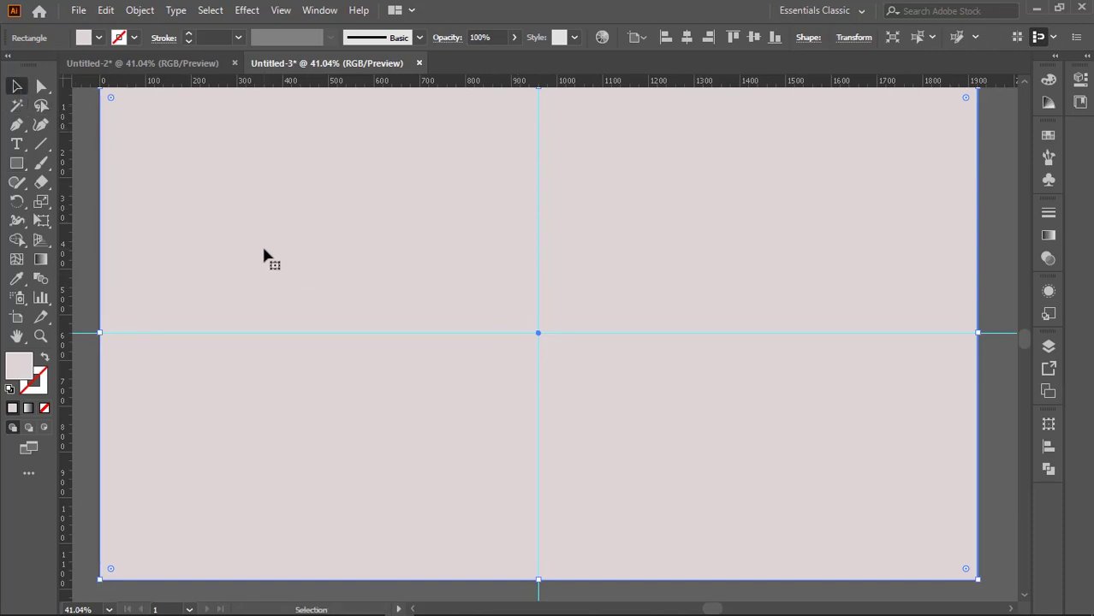
{"action": "scroll", "coordinate": [262, 244], "scroll_direction": "up", "scroll_amount": 1}
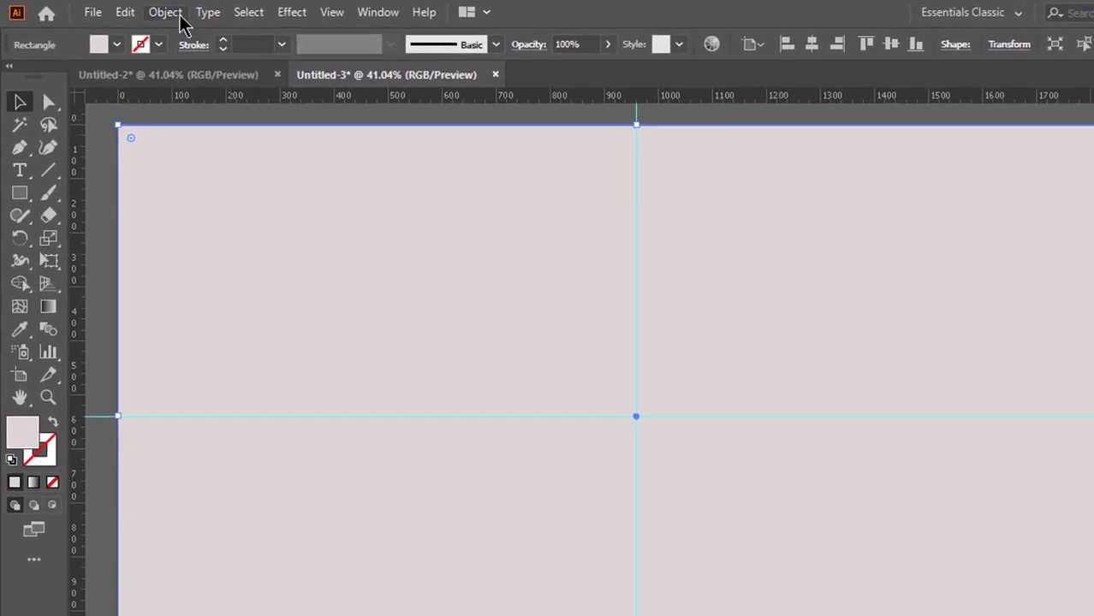
{"action": "left_click", "coordinate": [179, 15]}
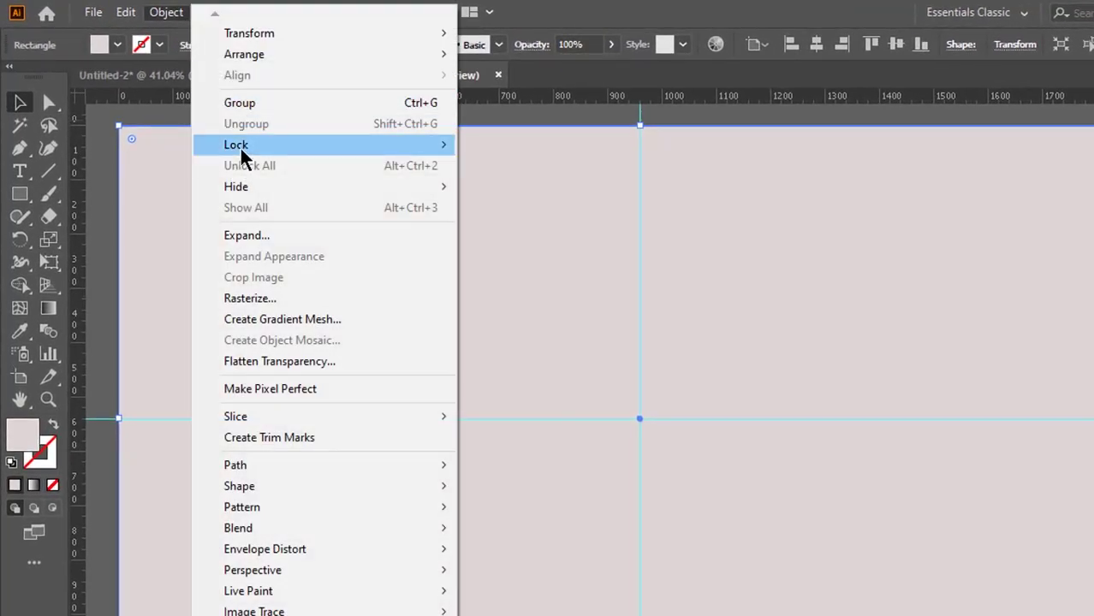
{"action": "mouse_move", "coordinate": [236, 144]}
{"action": "left_click", "coordinate": [495, 145]}
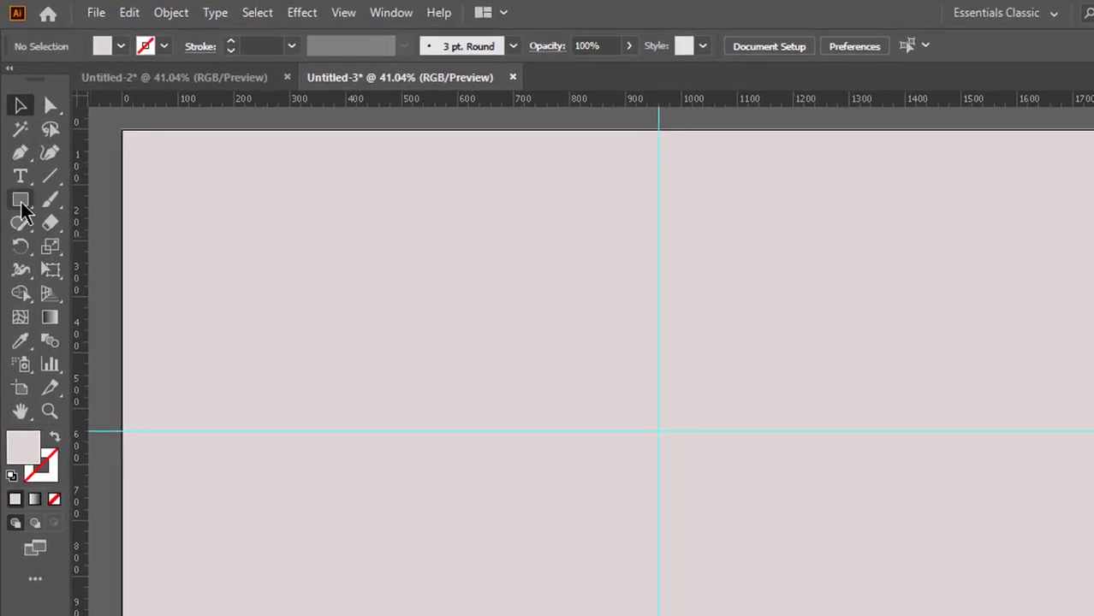
Step: Draw a circle on the vertical guide above centre with a pale pink-white EAE5E5 fill
{"action": "left_click", "coordinate": [20, 197]}
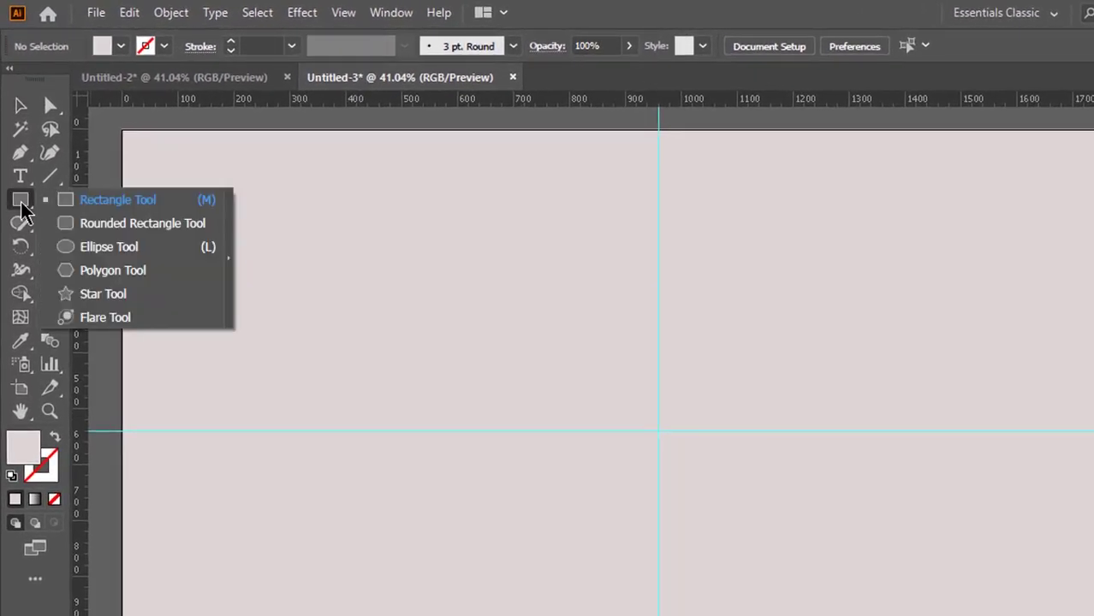
{"action": "left_click", "coordinate": [85, 247]}
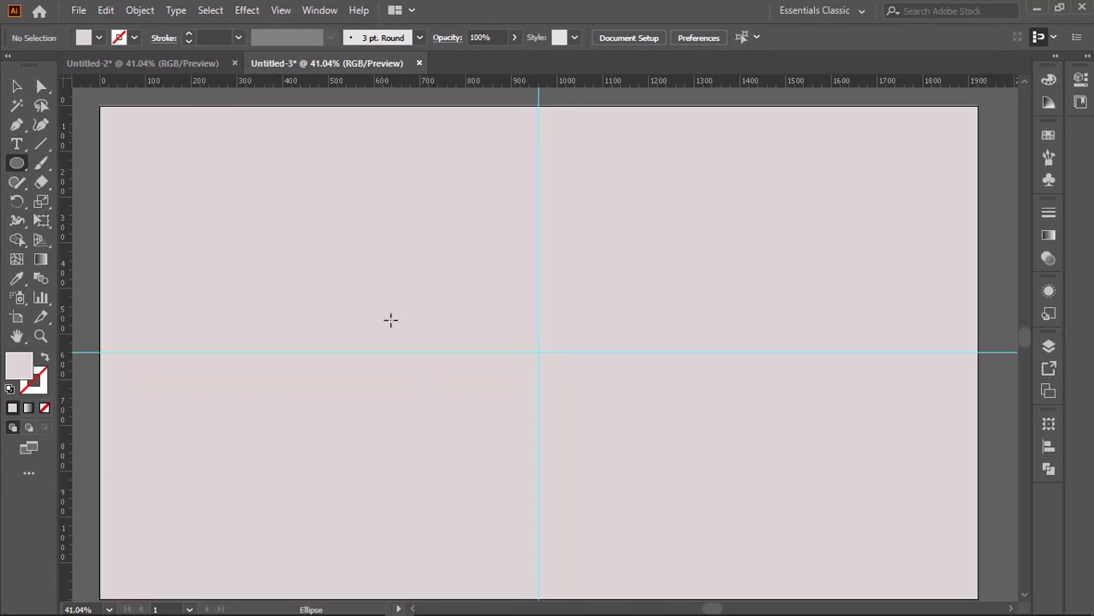
{"action": "left_click_drag", "start_coordinate": [544, 293], "coordinate": [610, 340]}
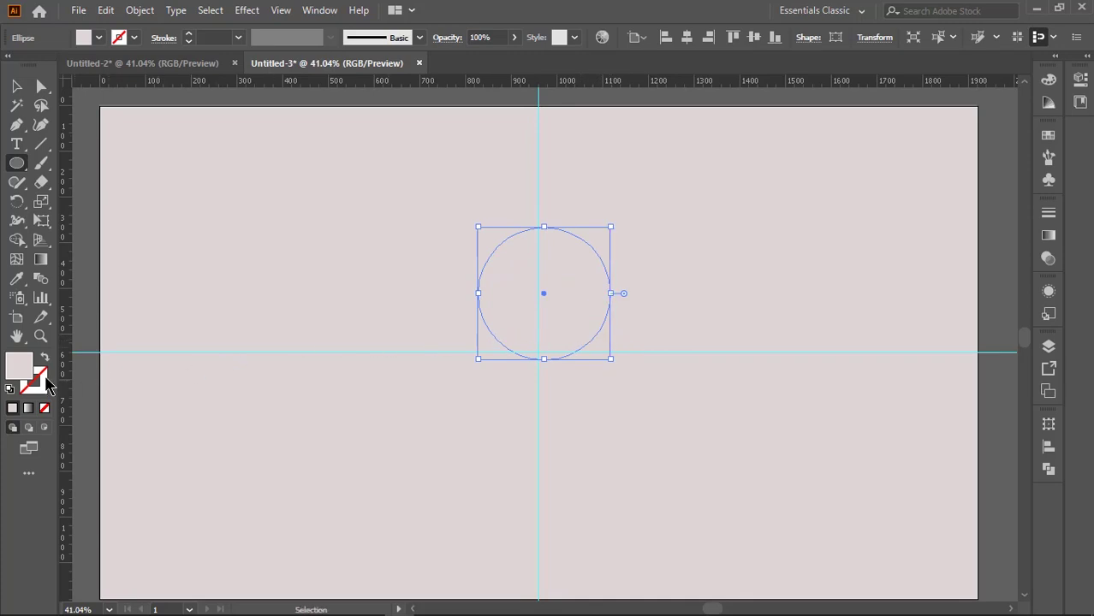
{"action": "double_click", "coordinate": [20, 366]}
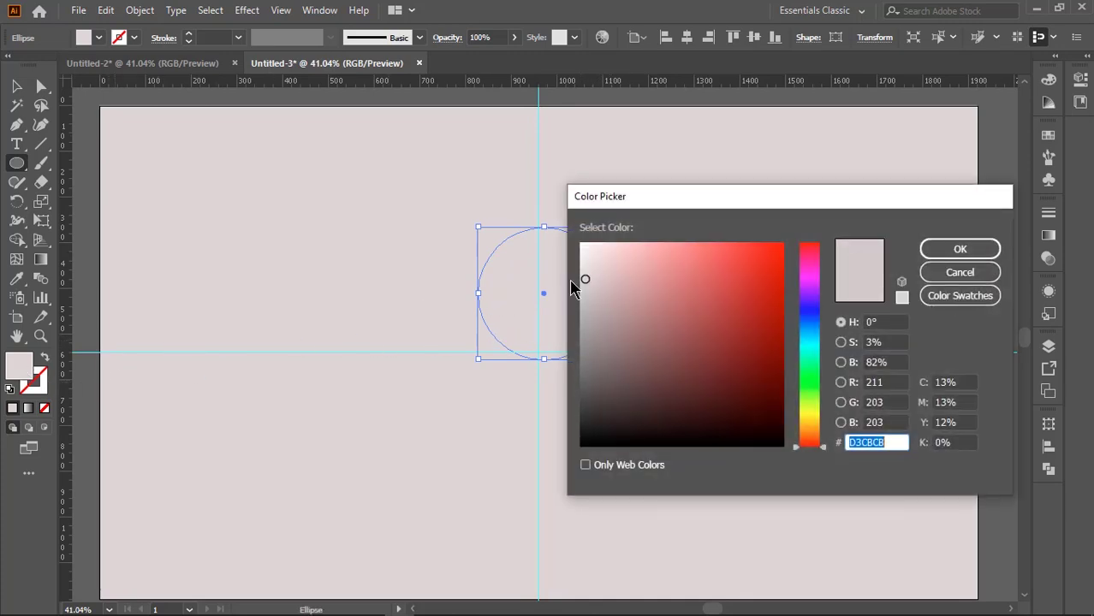
{"action": "left_click", "coordinate": [585, 265]}
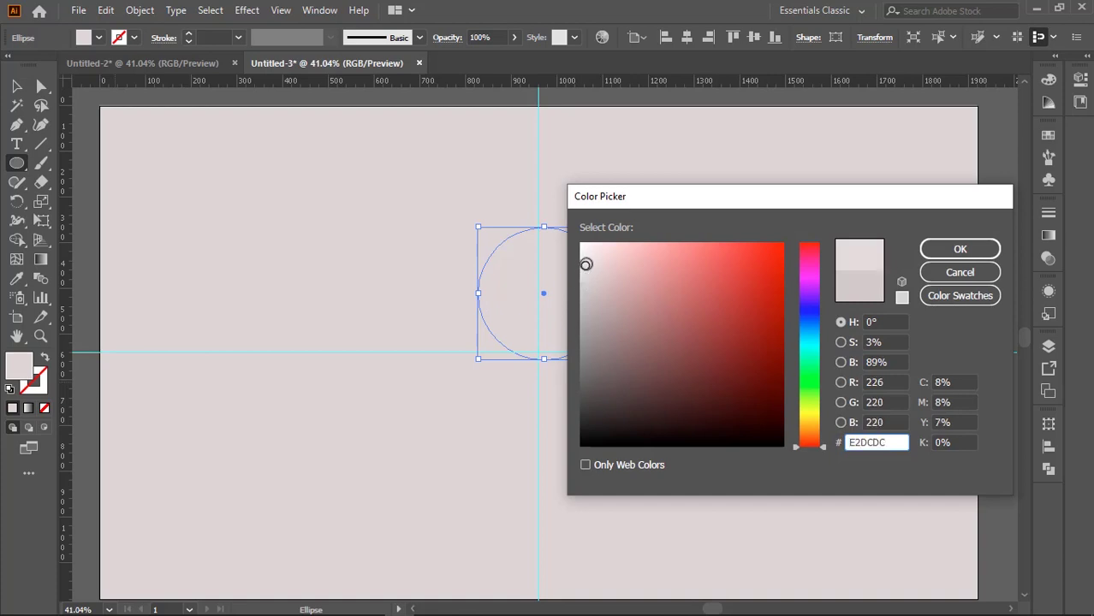
{"action": "left_click_drag", "start_coordinate": [586, 264], "coordinate": [584, 257]}
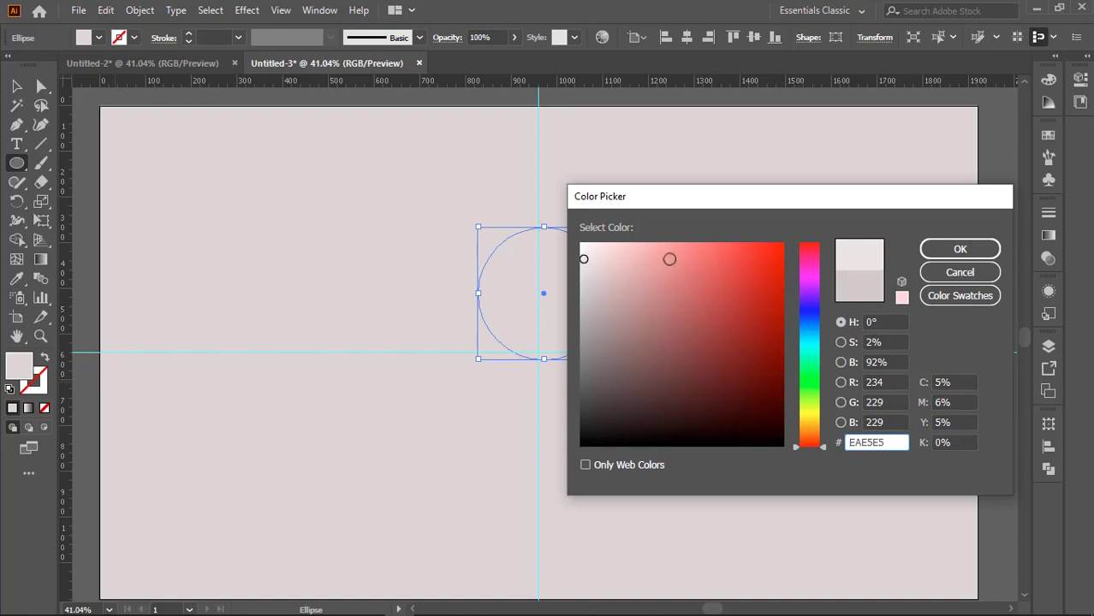
{"action": "left_click", "coordinate": [957, 249]}
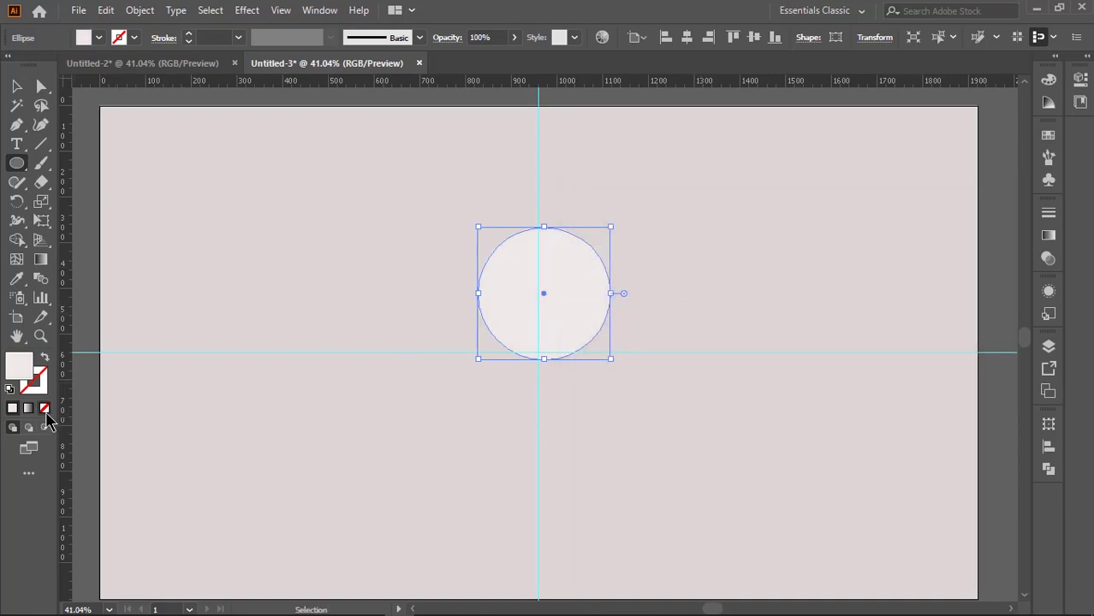
Step: Fill the circle with a gradient from sampled background colour to light grey, left stop at ~29%
{"action": "left_click", "coordinate": [29, 408]}
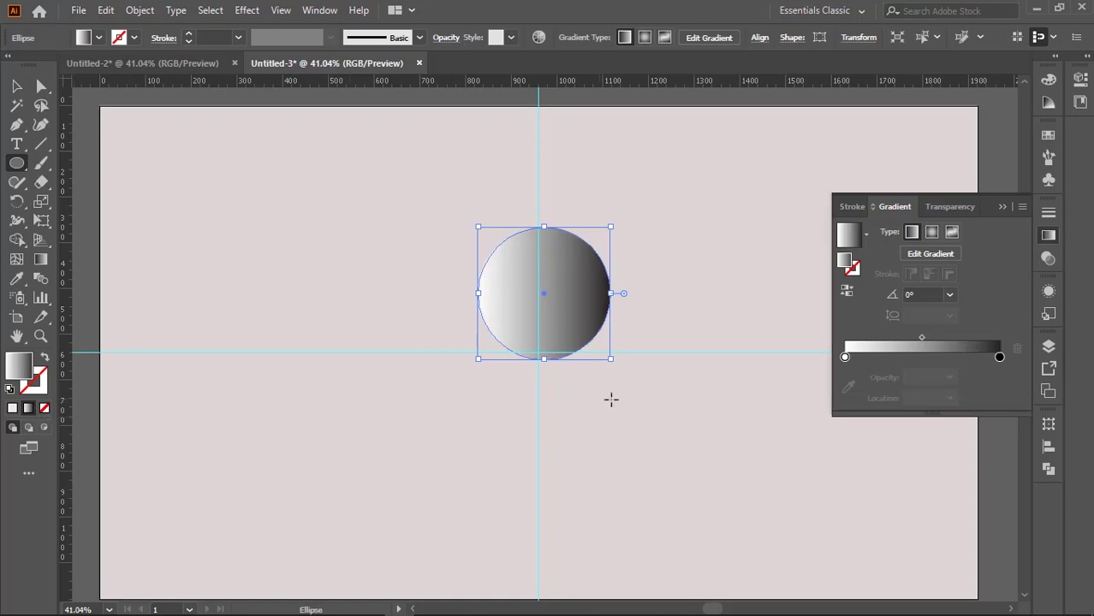
{"action": "left_click", "coordinate": [845, 357]}
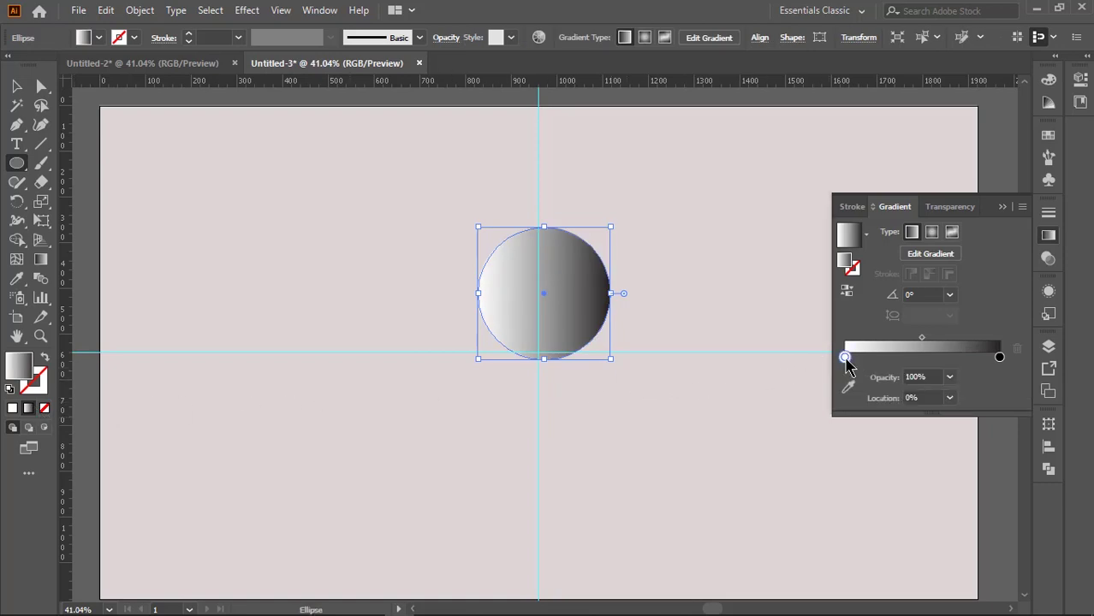
{"action": "left_click", "coordinate": [848, 387]}
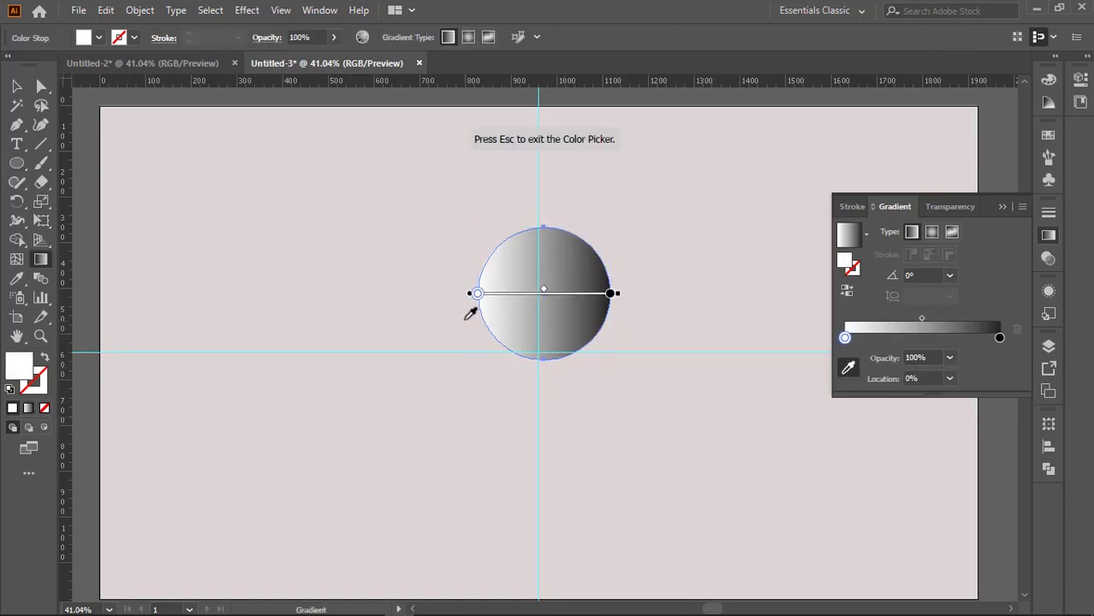
{"action": "left_click", "coordinate": [470, 315]}
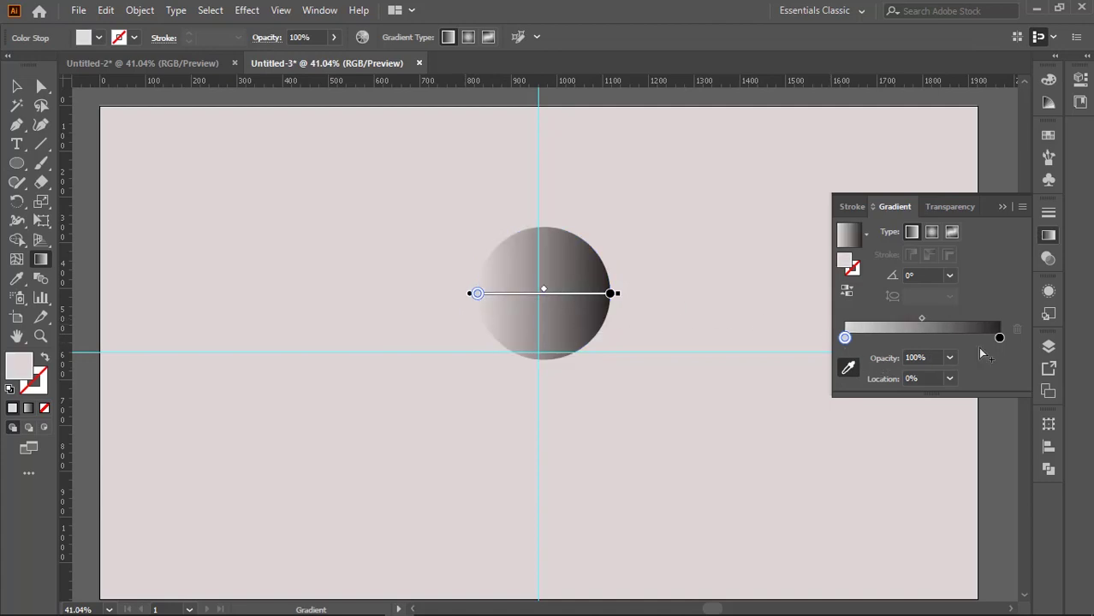
{"action": "double_click", "coordinate": [998, 338]}
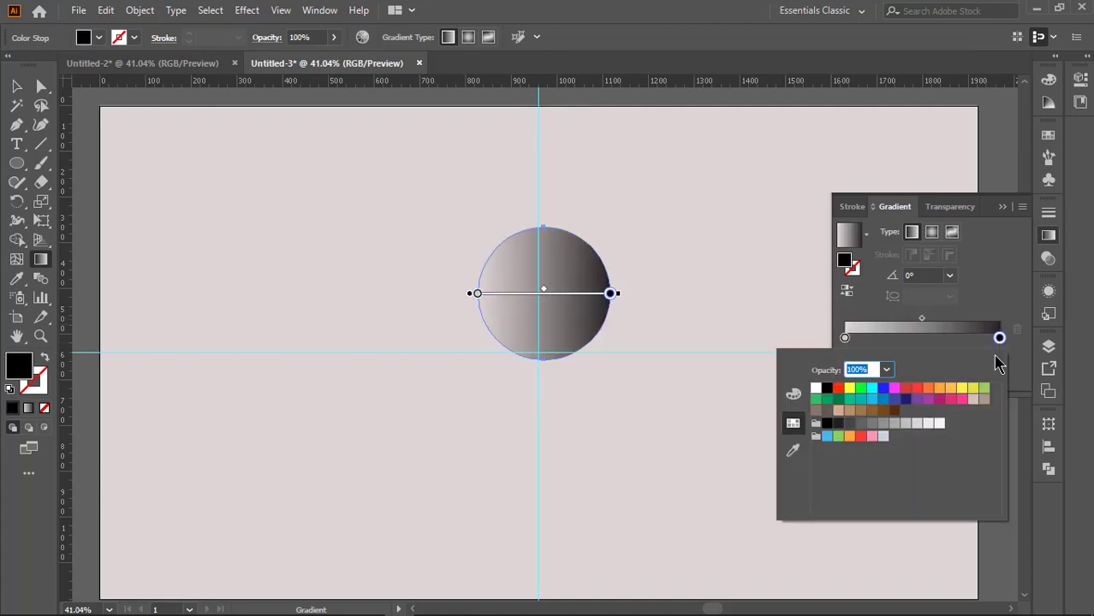
{"action": "left_click", "coordinate": [926, 426]}
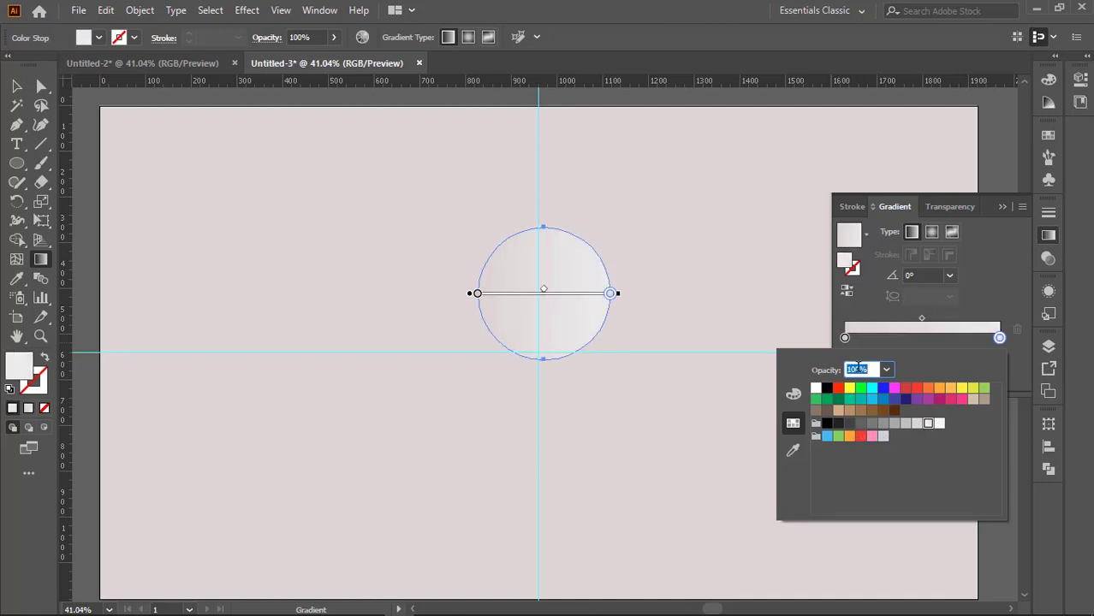
{"action": "left_click", "coordinate": [845, 339]}
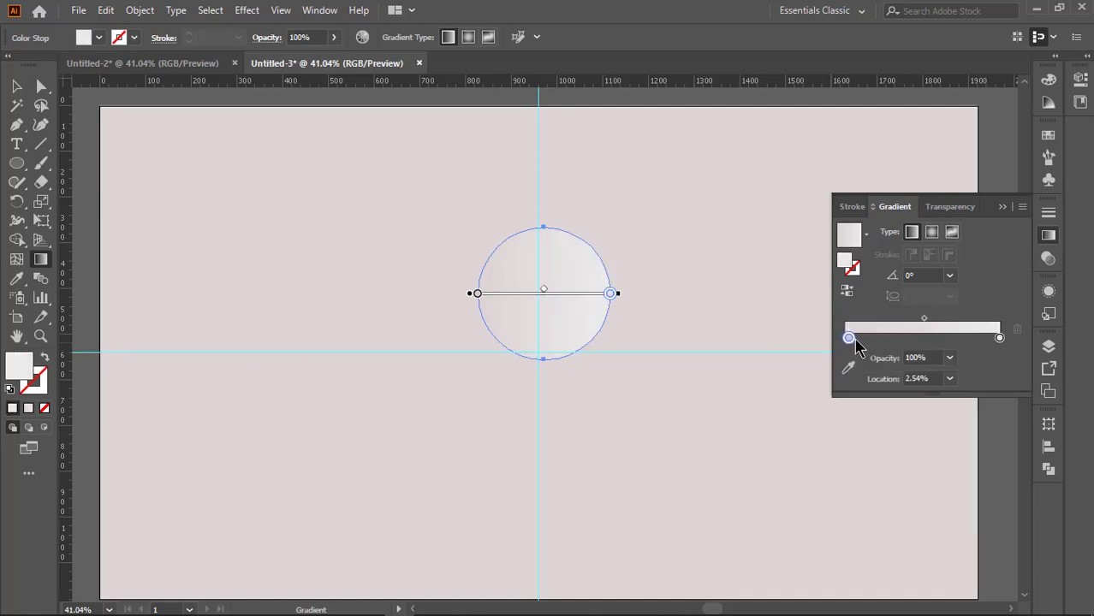
{"action": "left_click_drag", "start_coordinate": [845, 338], "coordinate": [889, 337]}
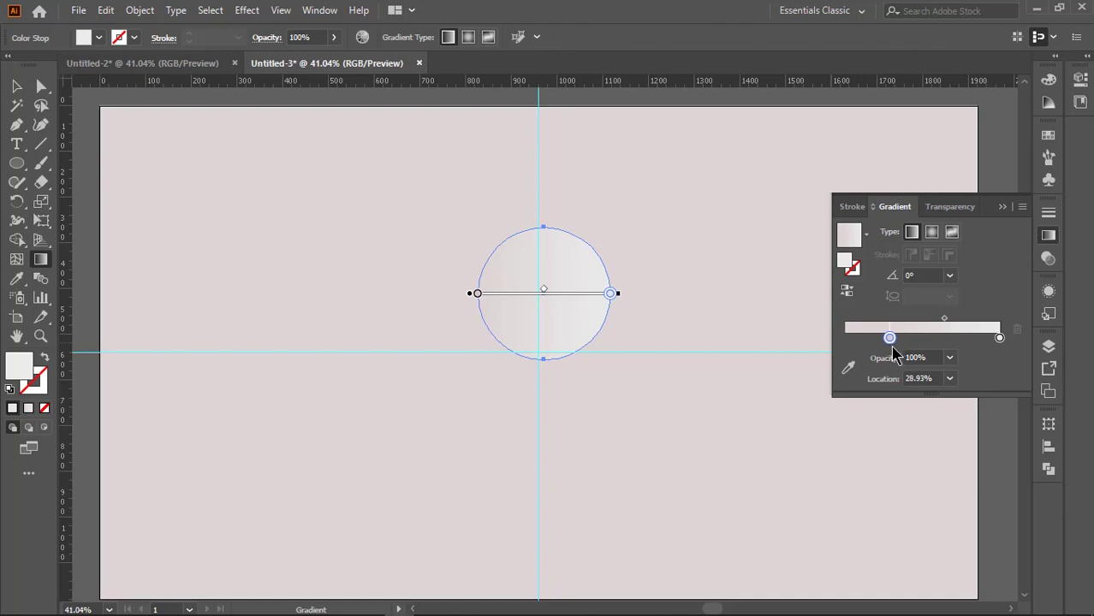
{"action": "left_click", "coordinate": [1000, 207]}
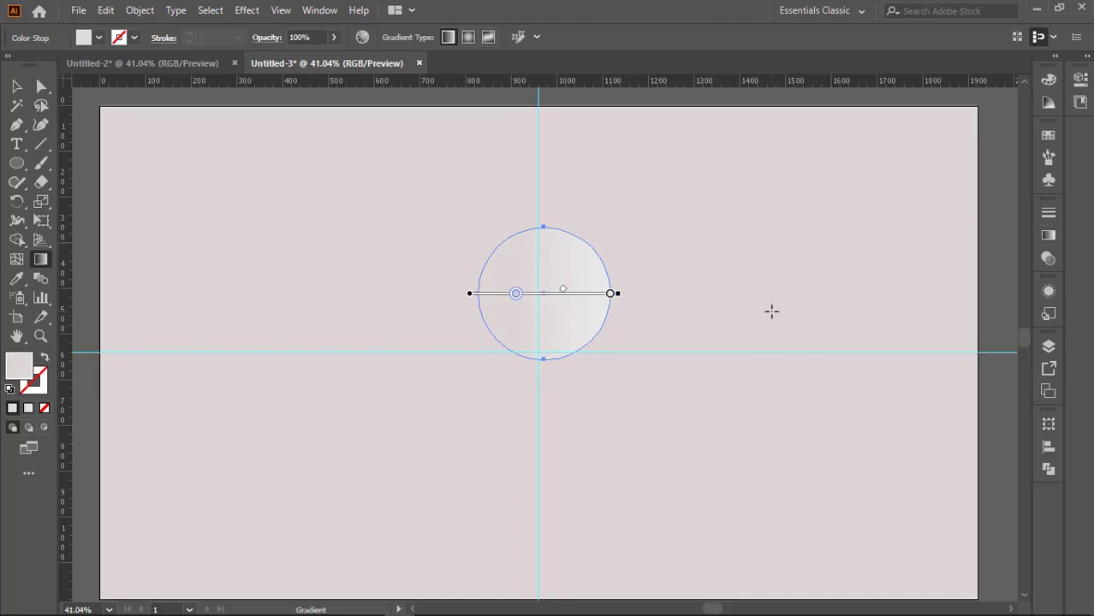
Step: Set the circle's outline weight to 0.5 pt
{"action": "key", "text": "v"}
{"action": "left_click", "coordinate": [771, 311]}
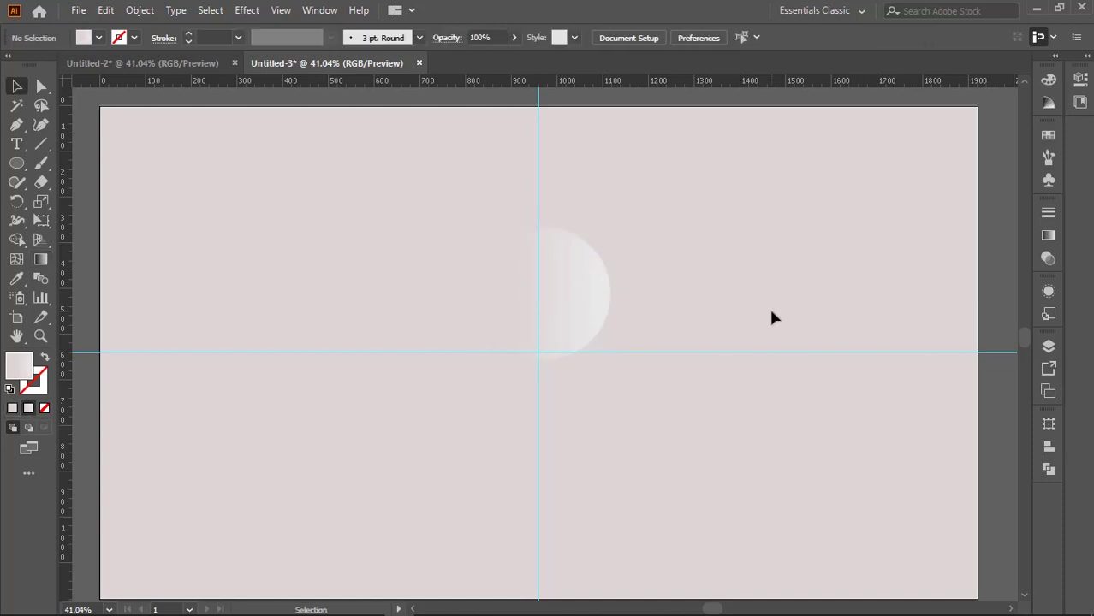
{"action": "left_click", "coordinate": [590, 317]}
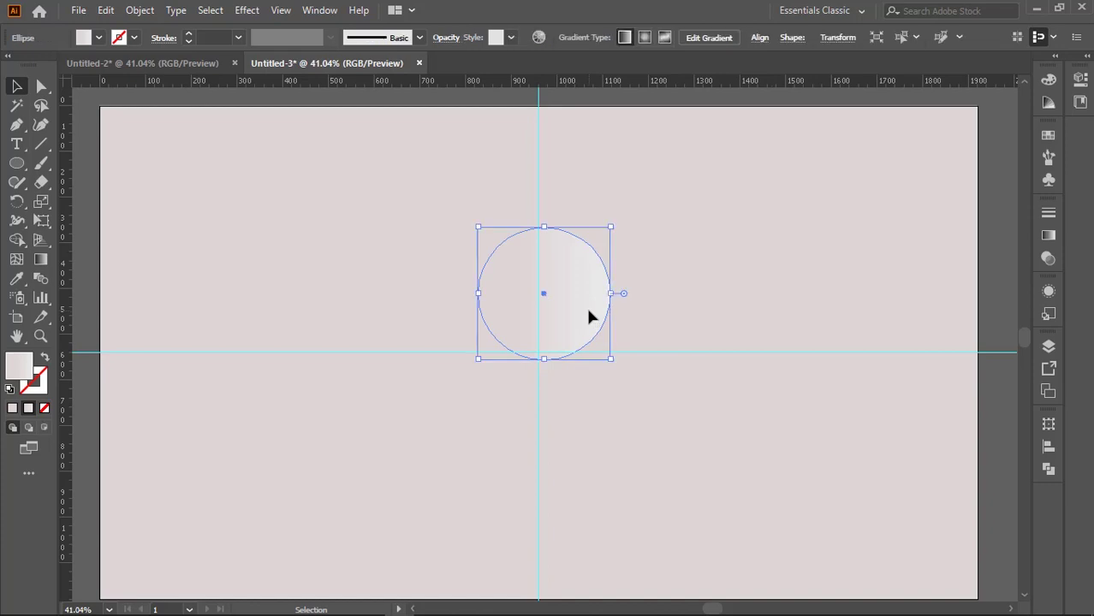
{"action": "left_click", "coordinate": [1041, 144]}
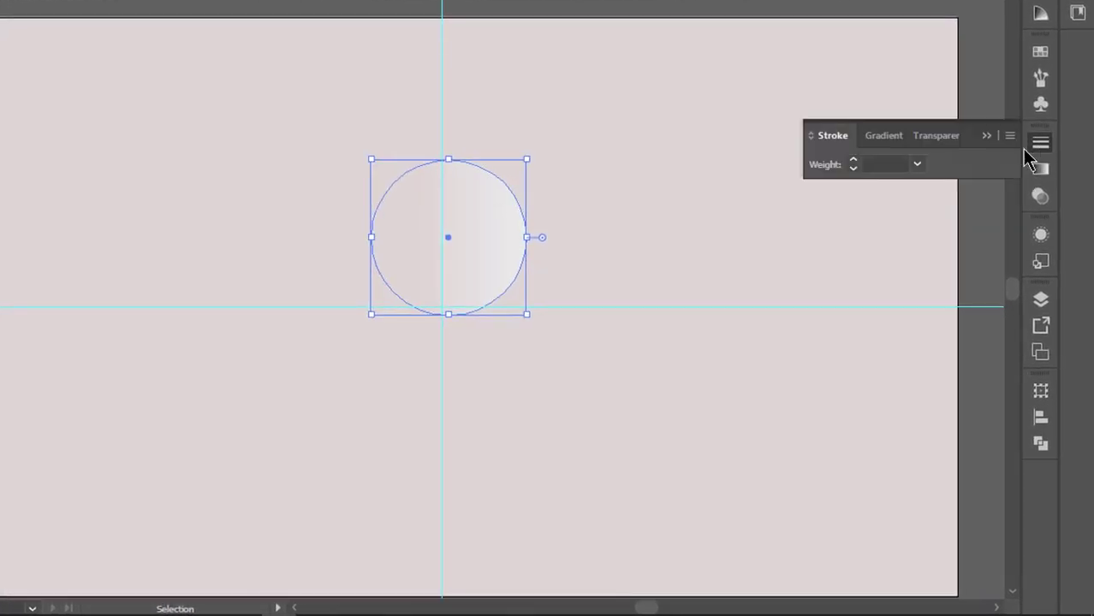
{"action": "left_click", "coordinate": [853, 160]}
{"action": "left_click", "coordinate": [853, 160]}
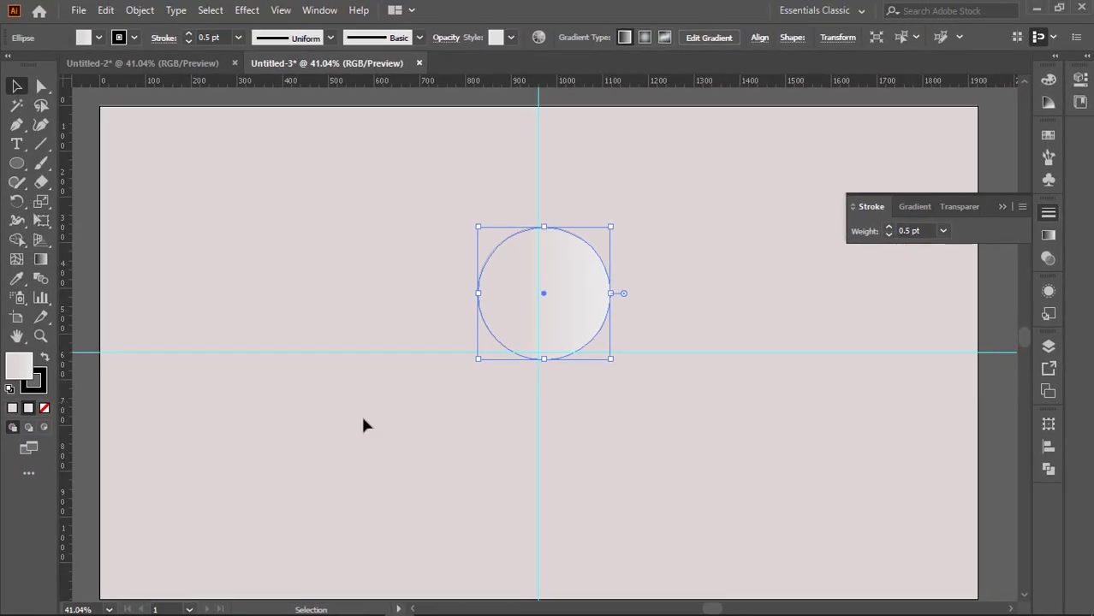
Step: Give the circle's outline a gradient ending in white on the right
{"action": "left_click", "coordinate": [49, 404]}
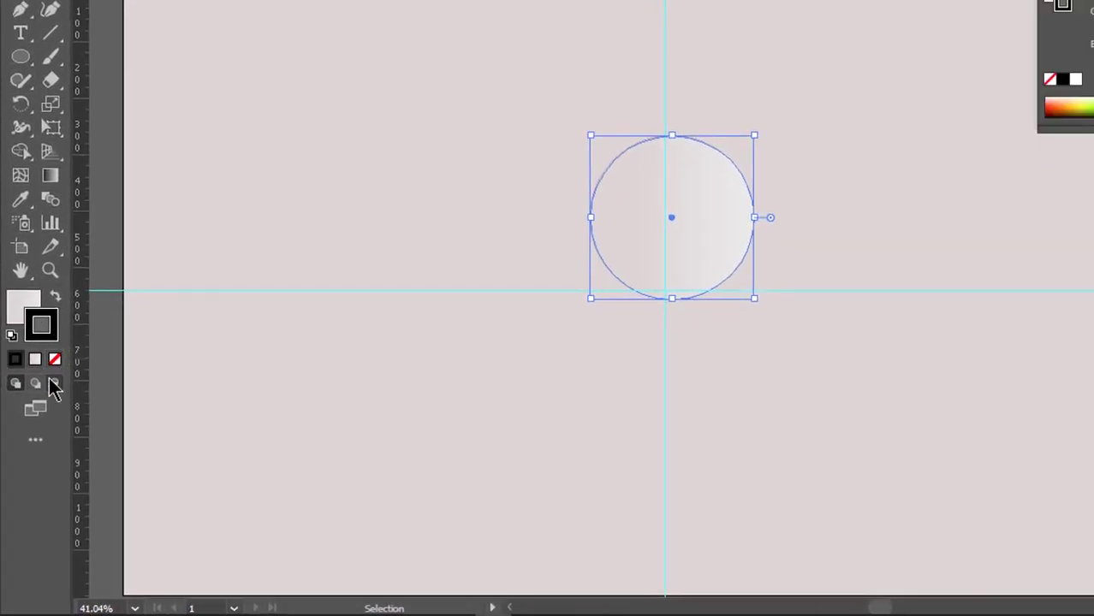
{"action": "left_click", "coordinate": [35, 362]}
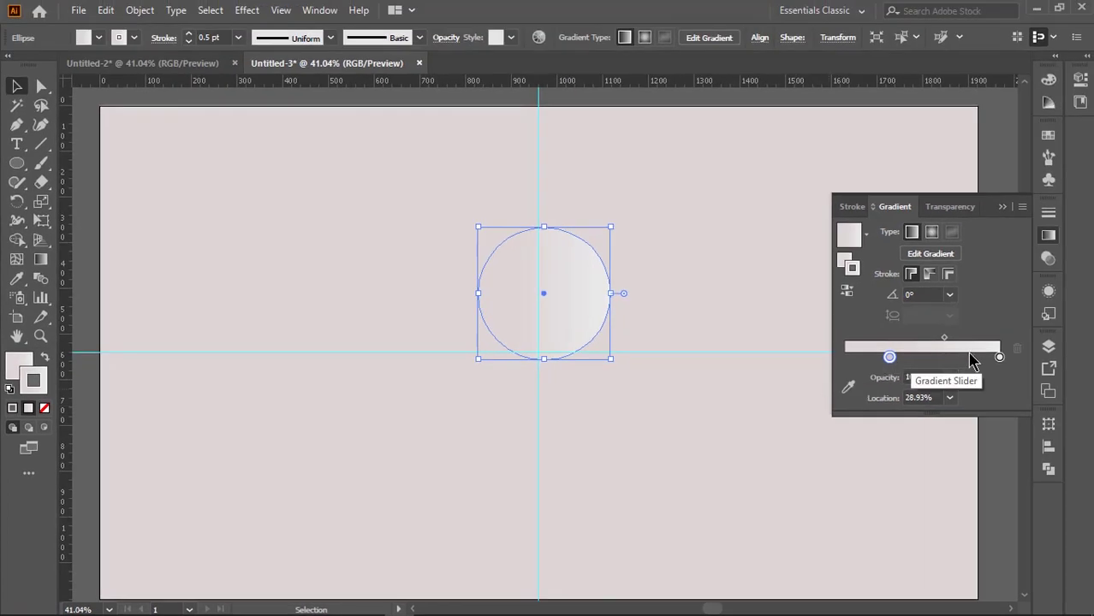
{"action": "left_click", "coordinate": [999, 358]}
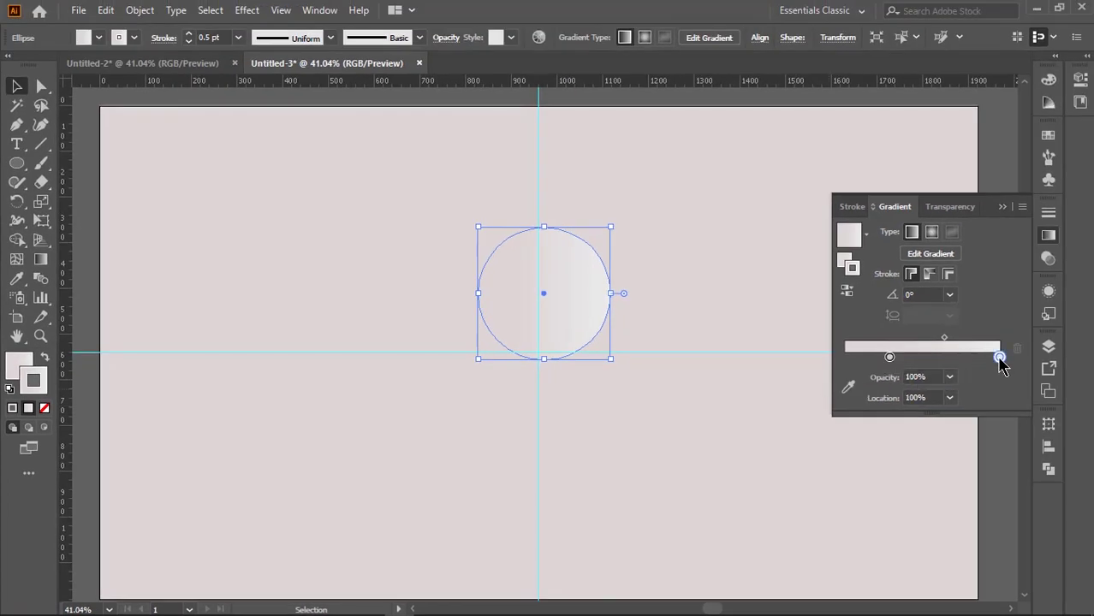
{"action": "double_click", "coordinate": [999, 358]}
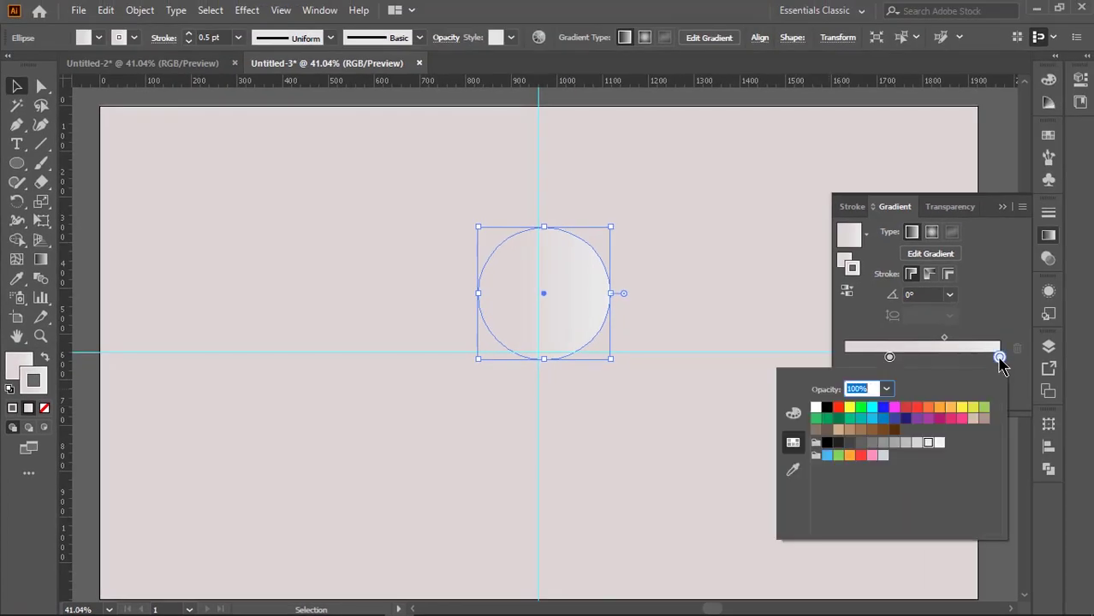
{"action": "left_click", "coordinate": [941, 445]}
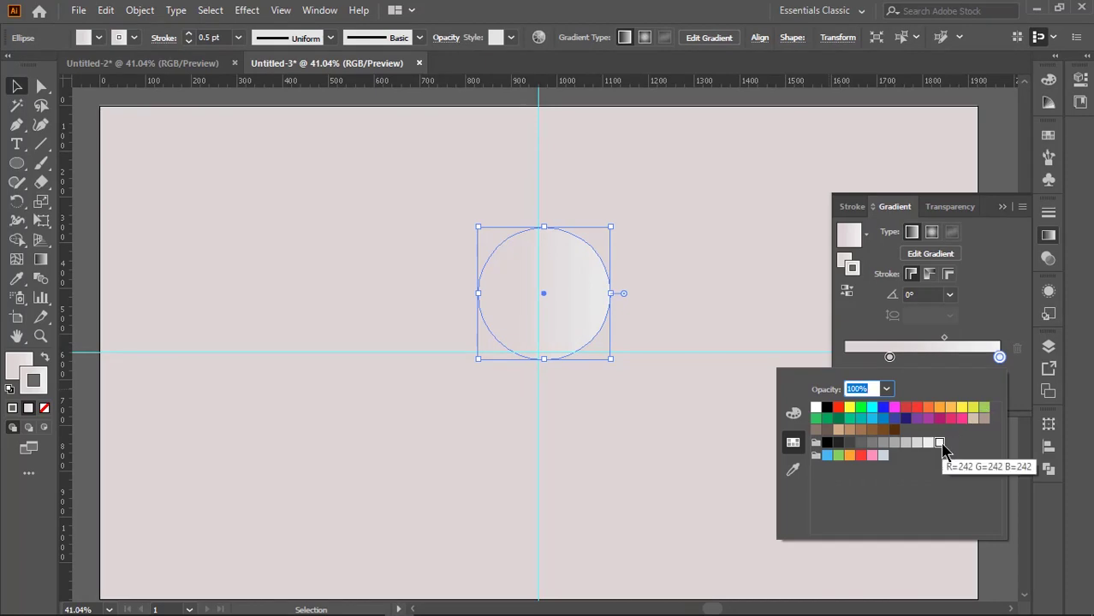
{"action": "left_click", "coordinate": [1006, 206]}
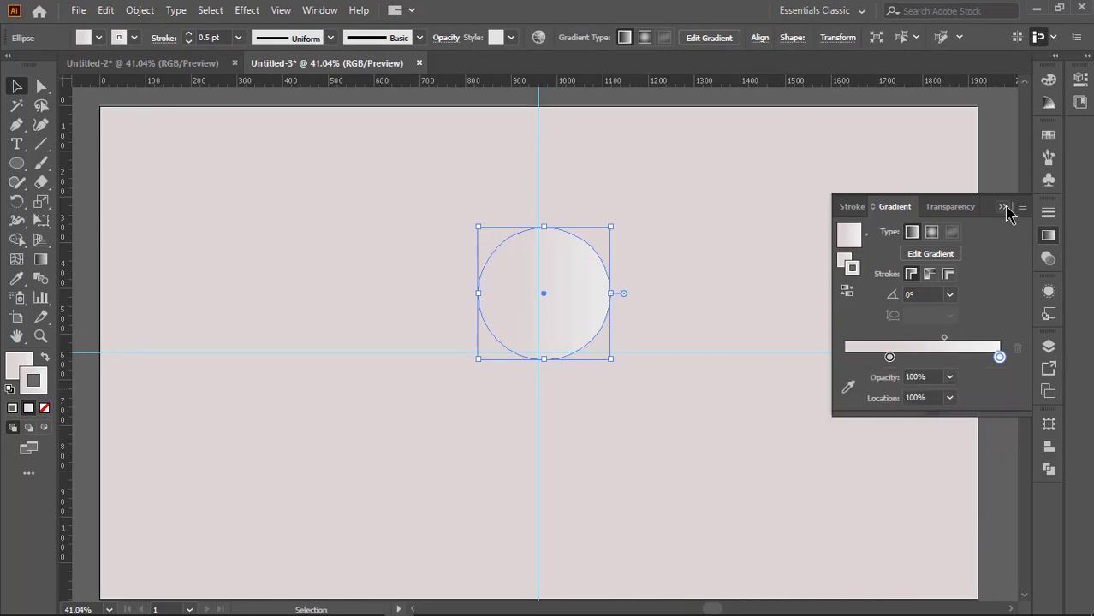
{"action": "left_click", "coordinate": [789, 284]}
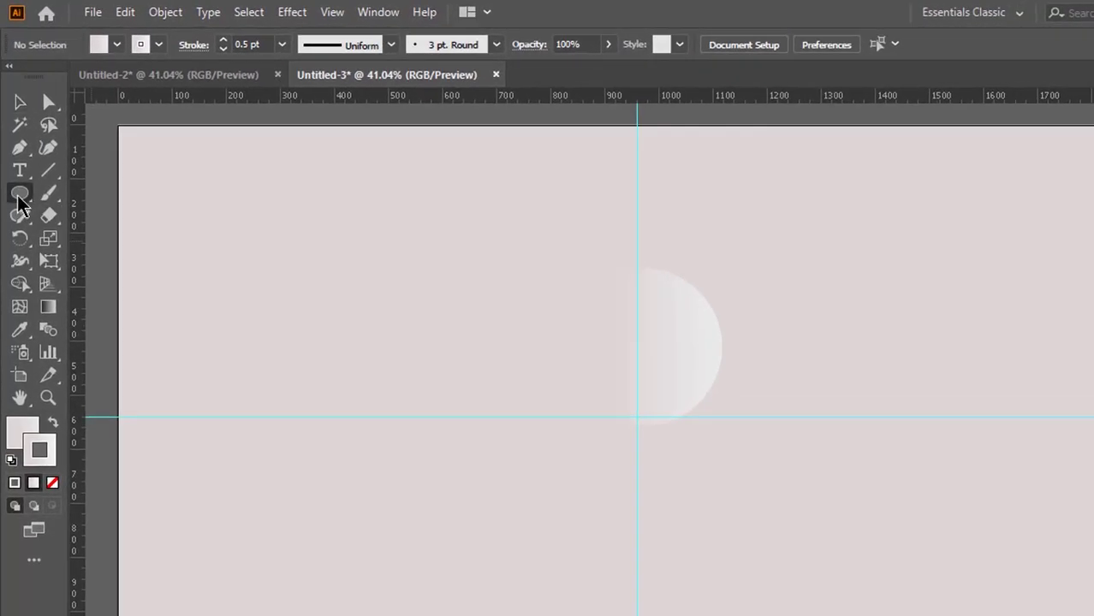
Step: Draw a small circle up-left of the first, filled dark grey 514E4E
{"action": "left_click_drag", "start_coordinate": [19, 205], "coordinate": [117, 242]}
{"action": "left_click_drag", "start_coordinate": [369, 263], "coordinate": [396, 297]}
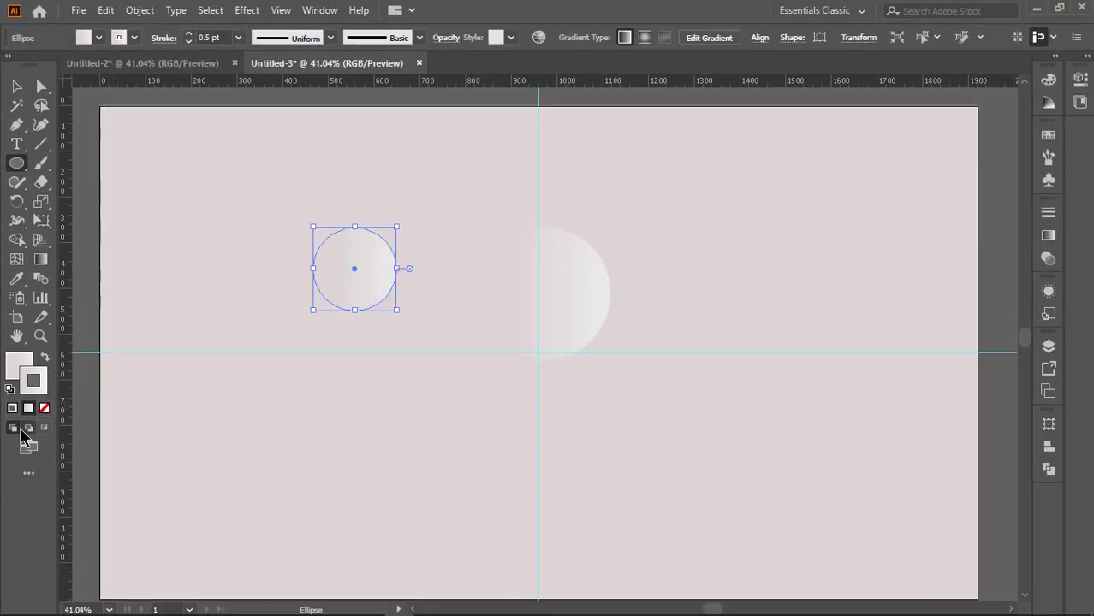
{"action": "left_click", "coordinate": [17, 370]}
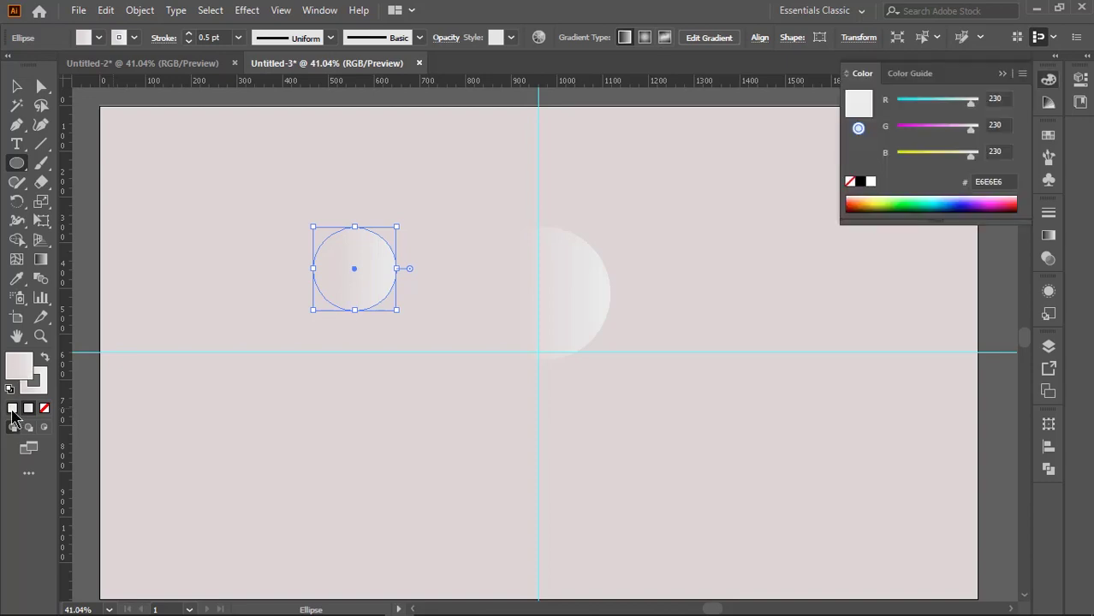
{"action": "left_click", "coordinate": [12, 408]}
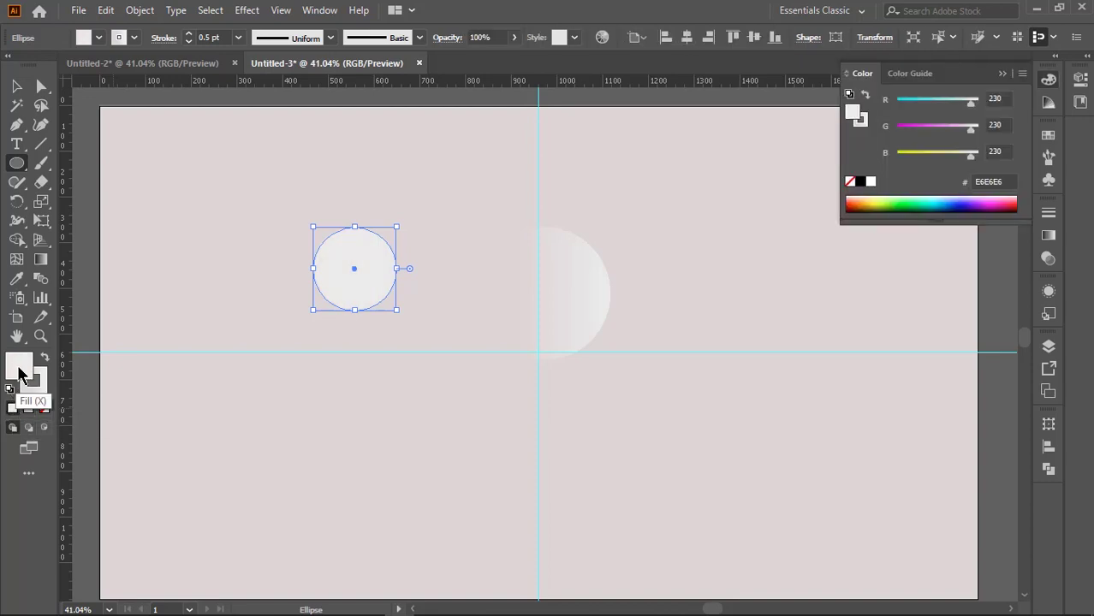
{"action": "double_click", "coordinate": [20, 370]}
{"action": "left_click", "coordinate": [588, 329]}
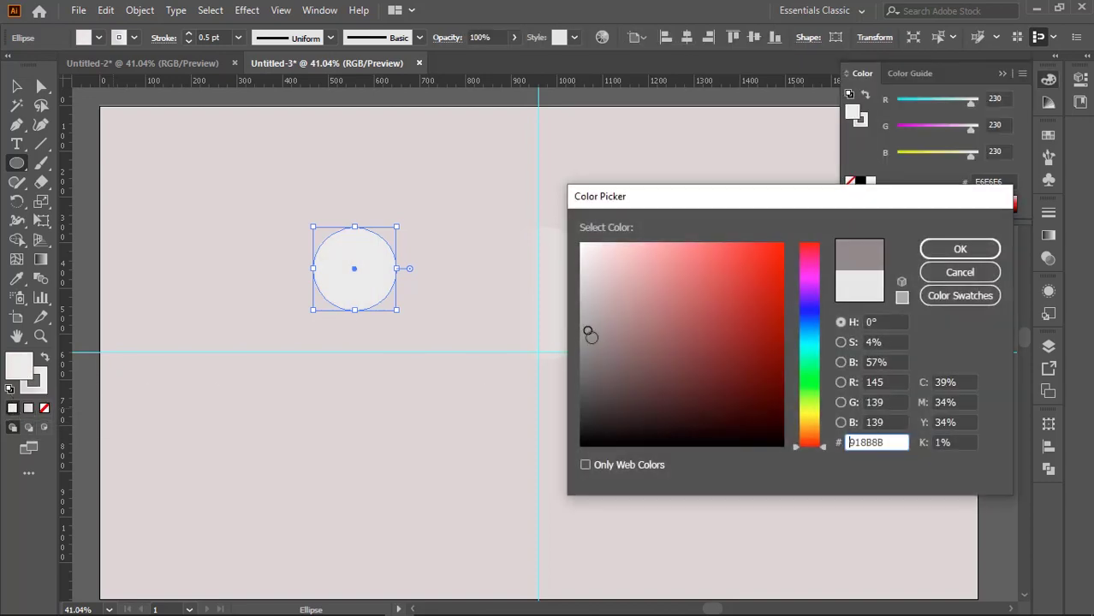
{"action": "left_click", "coordinate": [591, 357]}
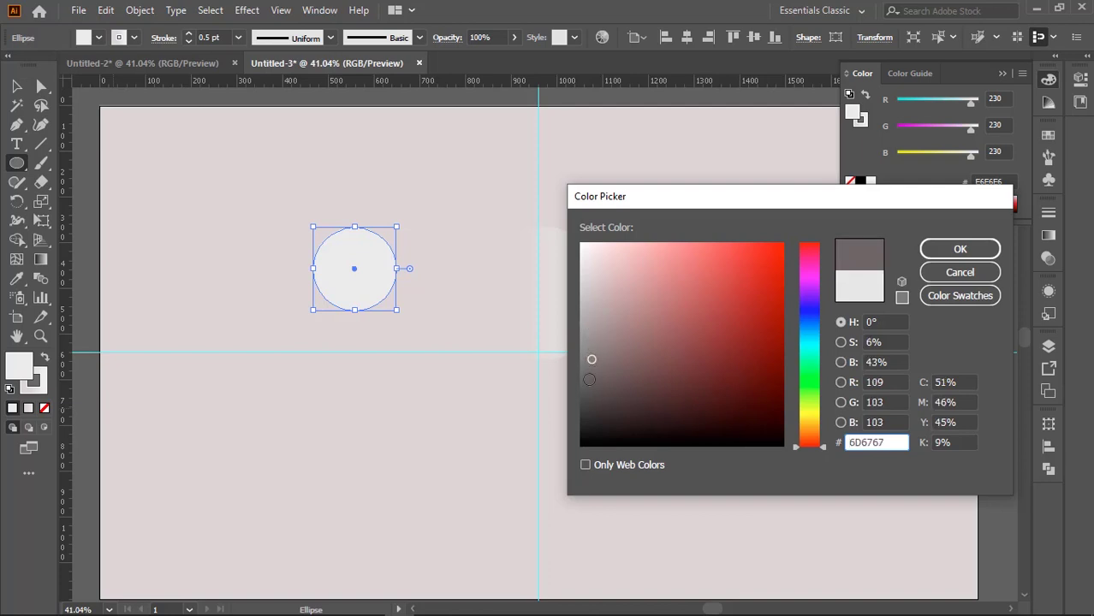
{"action": "left_click", "coordinate": [588, 379]}
{"action": "left_click", "coordinate": [949, 248]}
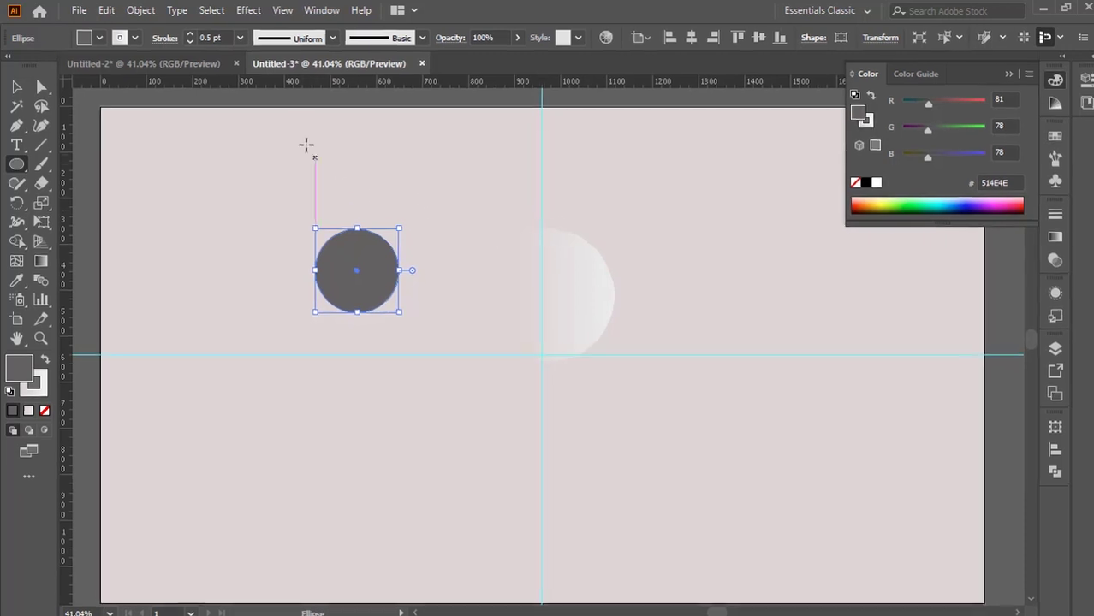
Step: Apply a 21.7-pixel Gaussian blur to the dark circle
{"action": "left_click", "coordinate": [258, 16]}
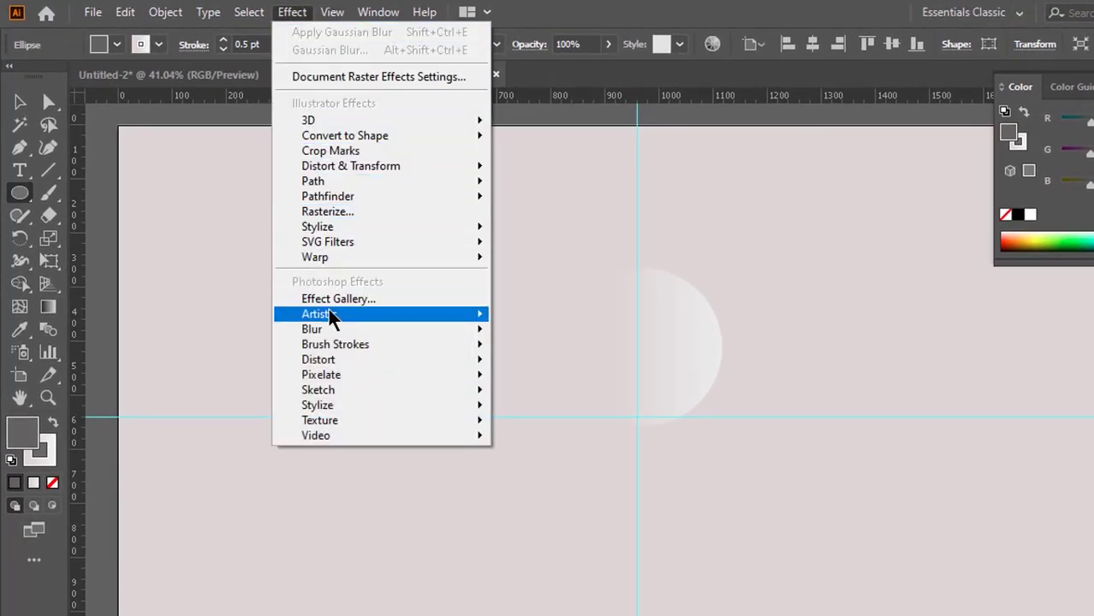
{"action": "mouse_move", "coordinate": [311, 329]}
{"action": "left_click", "coordinate": [548, 332]}
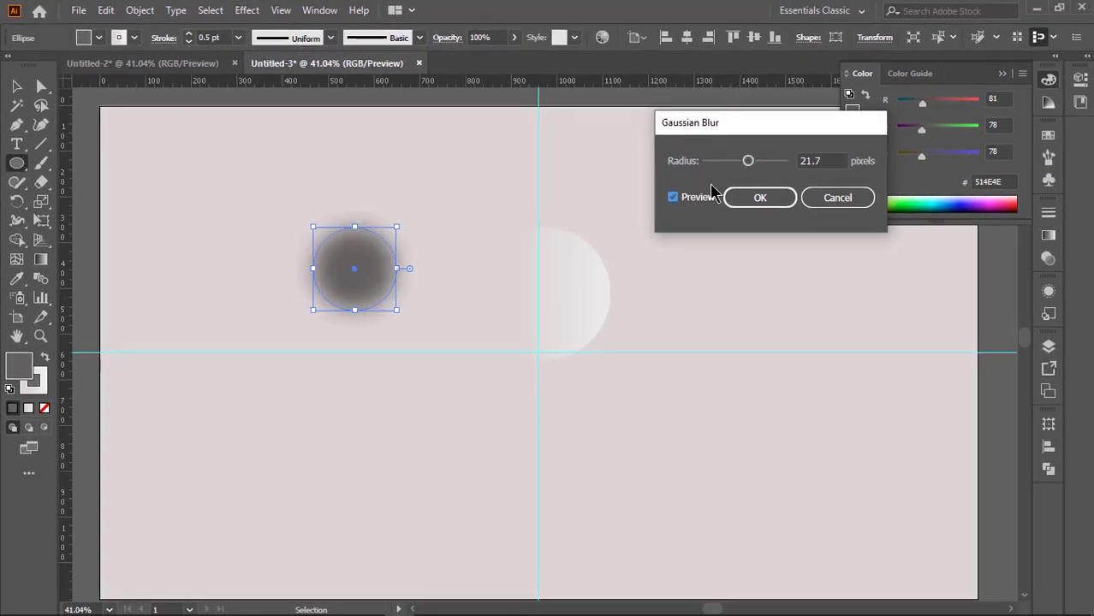
{"action": "left_click", "coordinate": [758, 201]}
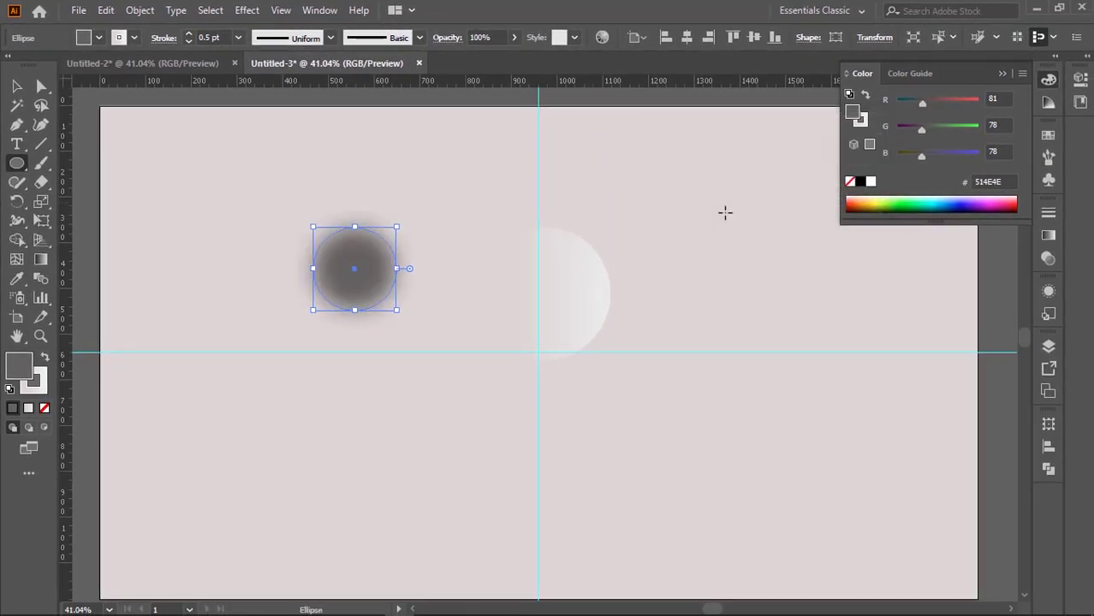
Step: Put the blurred circle behind the white circle, offset slightly left as its shadow
{"action": "key", "text": "v"}
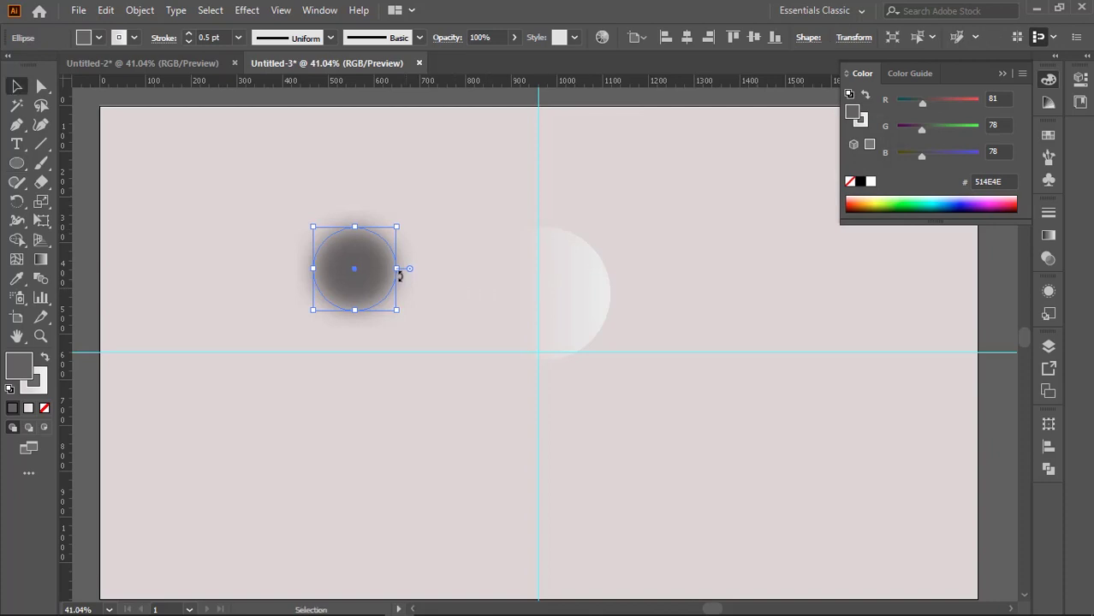
{"action": "left_click_drag", "start_coordinate": [358, 272], "coordinate": [588, 315]}
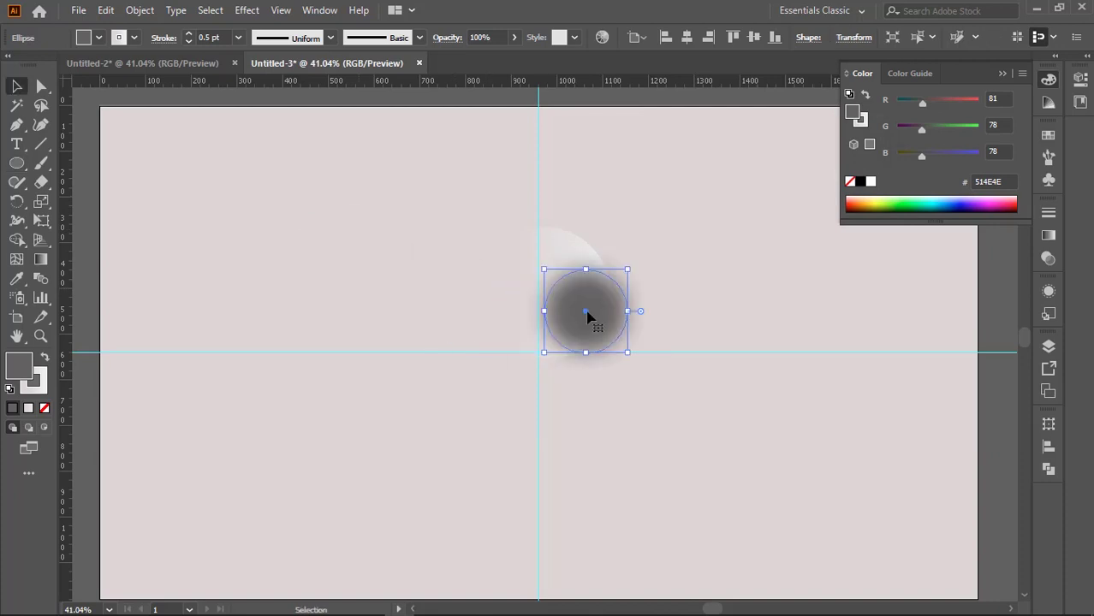
{"action": "left_click", "coordinate": [547, 248]}
{"action": "right_click", "coordinate": [547, 248]}
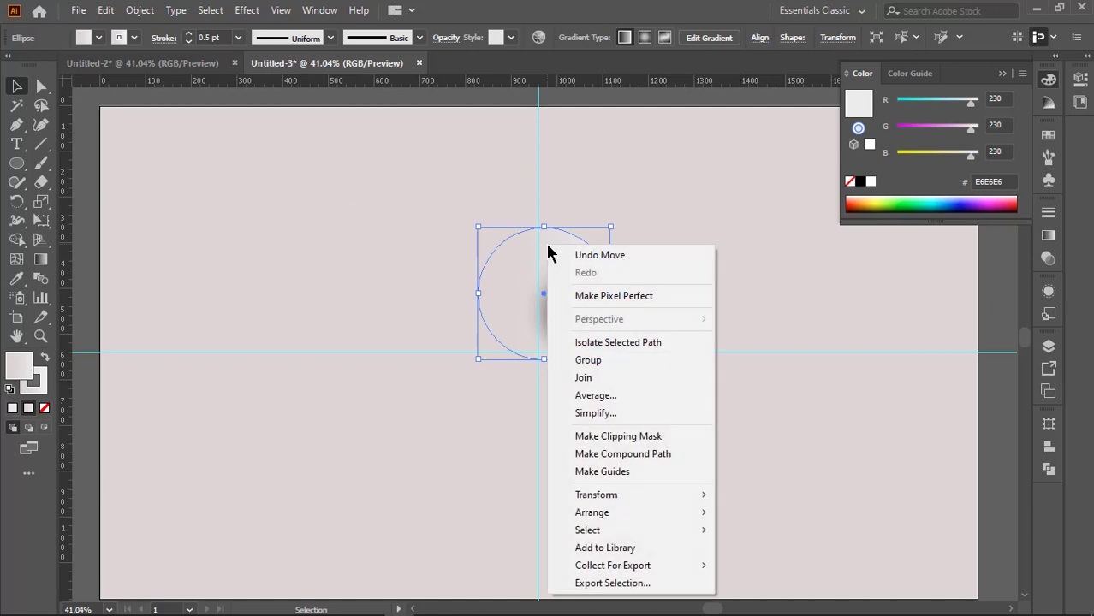
{"action": "mouse_move", "coordinate": [591, 513]}
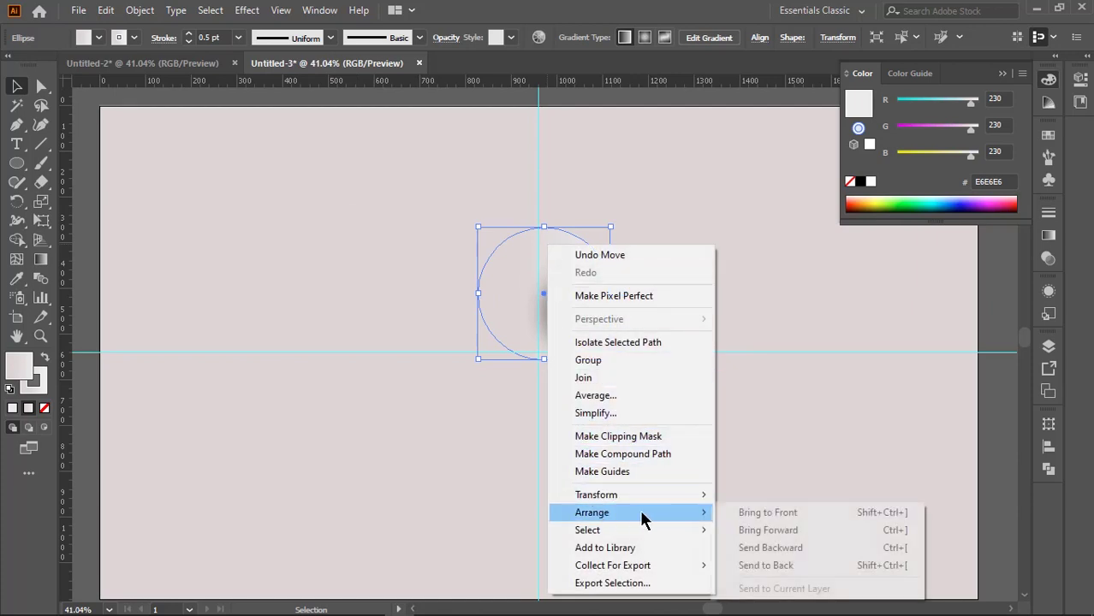
{"action": "left_click", "coordinate": [753, 513]}
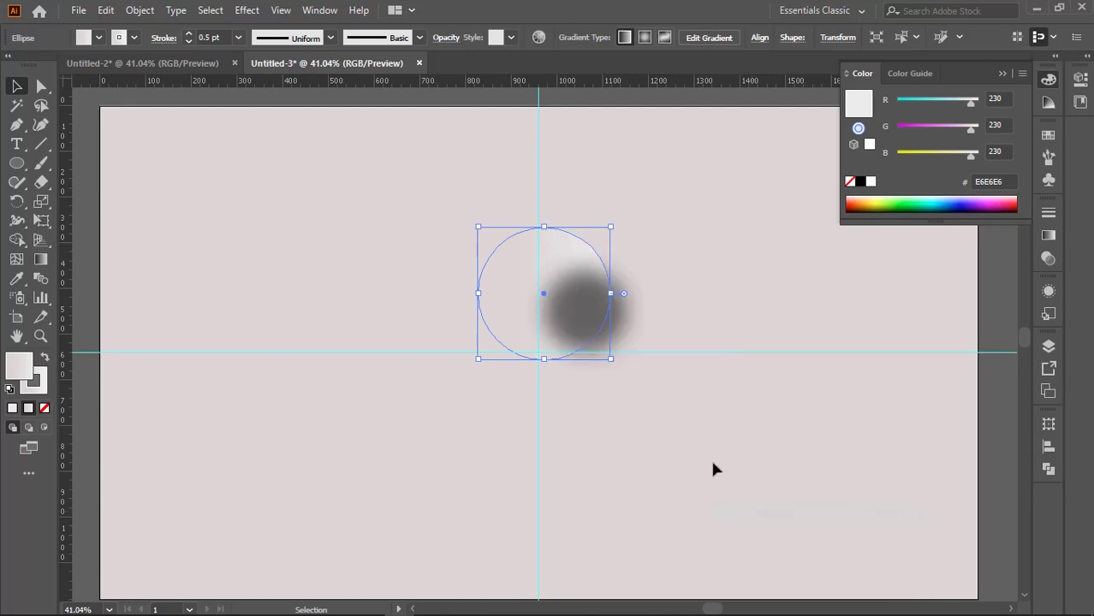
{"action": "left_click", "coordinate": [628, 317]}
{"action": "left_click_drag", "start_coordinate": [623, 321], "coordinate": [608, 322]}
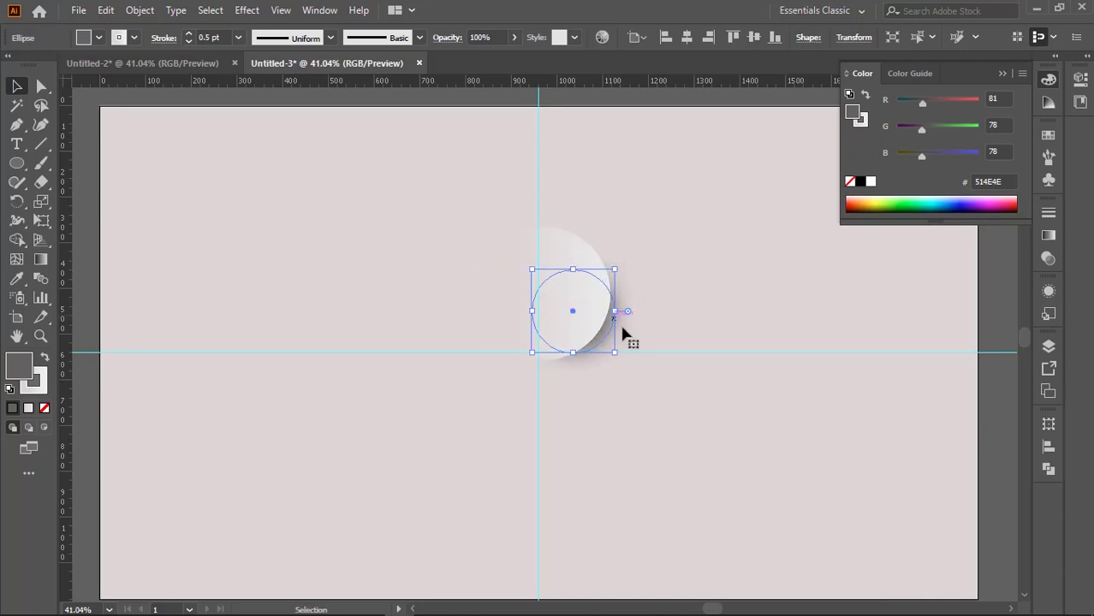
Step: Close the Color panel and group the white circle with its shadow
{"action": "left_click", "coordinate": [659, 402]}
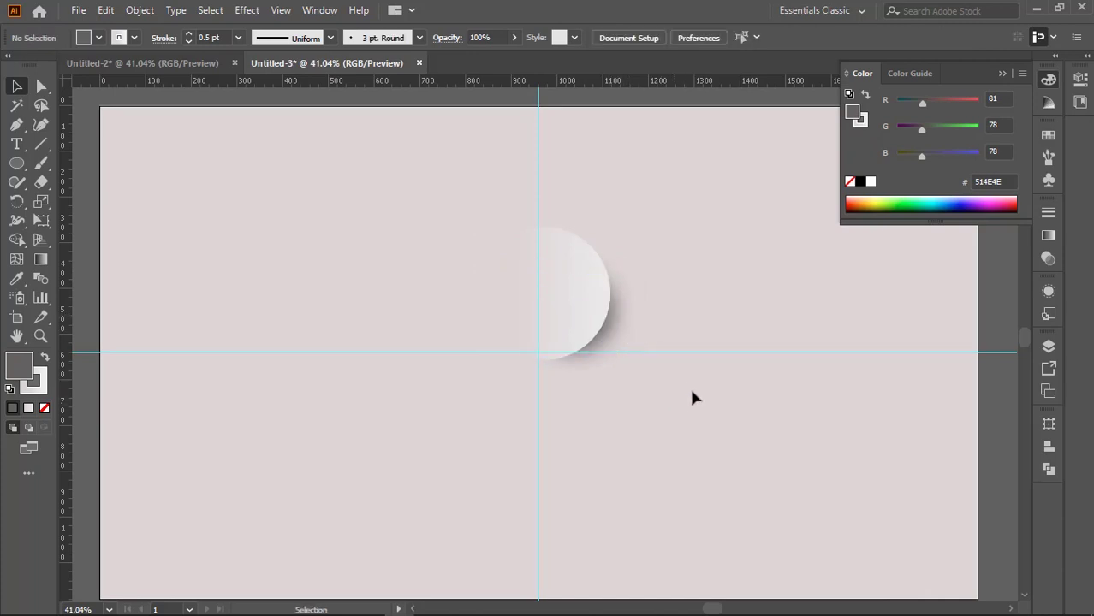
{"action": "left_click", "coordinate": [1003, 74]}
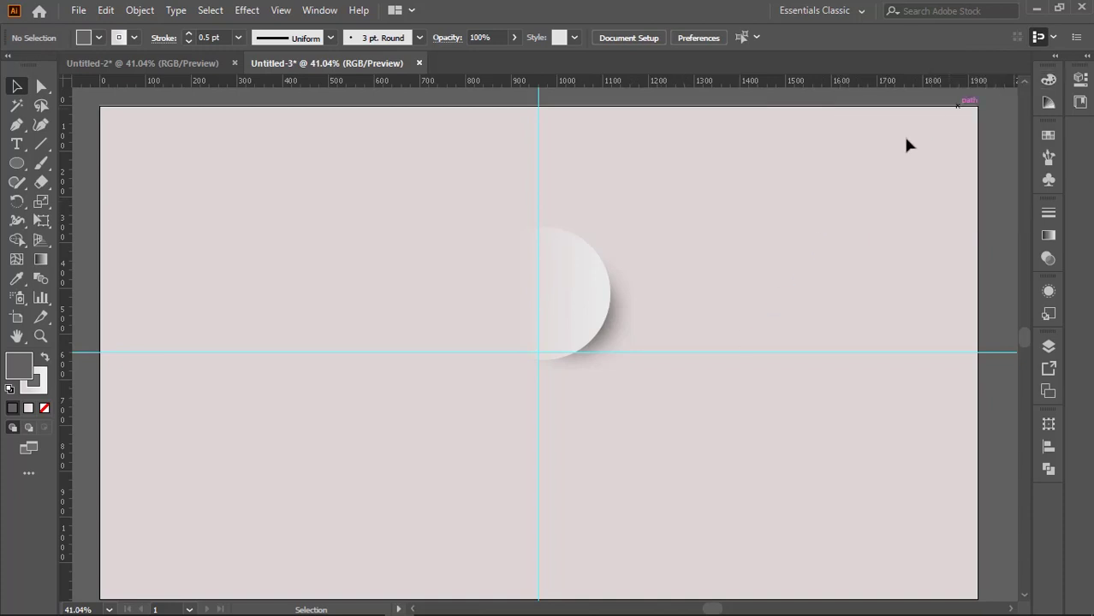
{"action": "left_click_drag", "start_coordinate": [715, 461], "coordinate": [410, 186]}
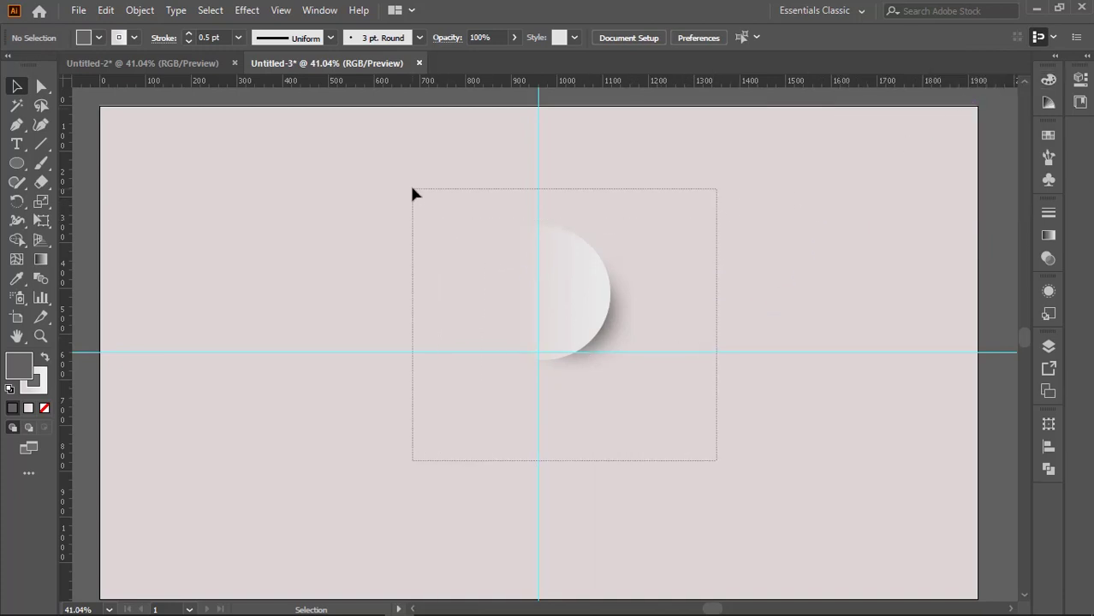
{"action": "right_click", "coordinate": [572, 308]}
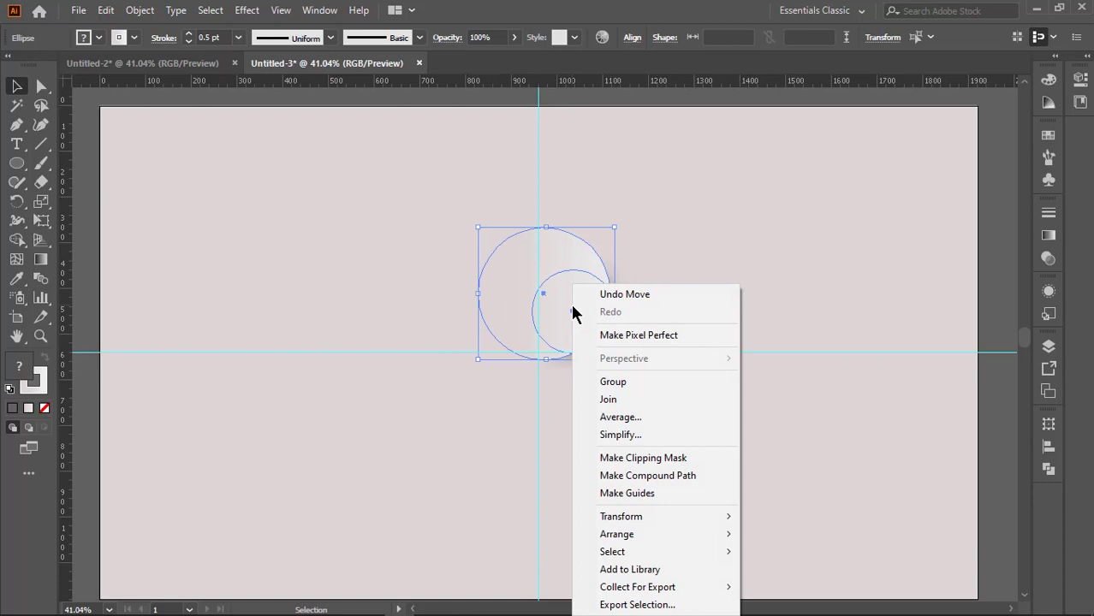
{"action": "left_click", "coordinate": [611, 382]}
{"action": "left_click", "coordinate": [656, 409]}
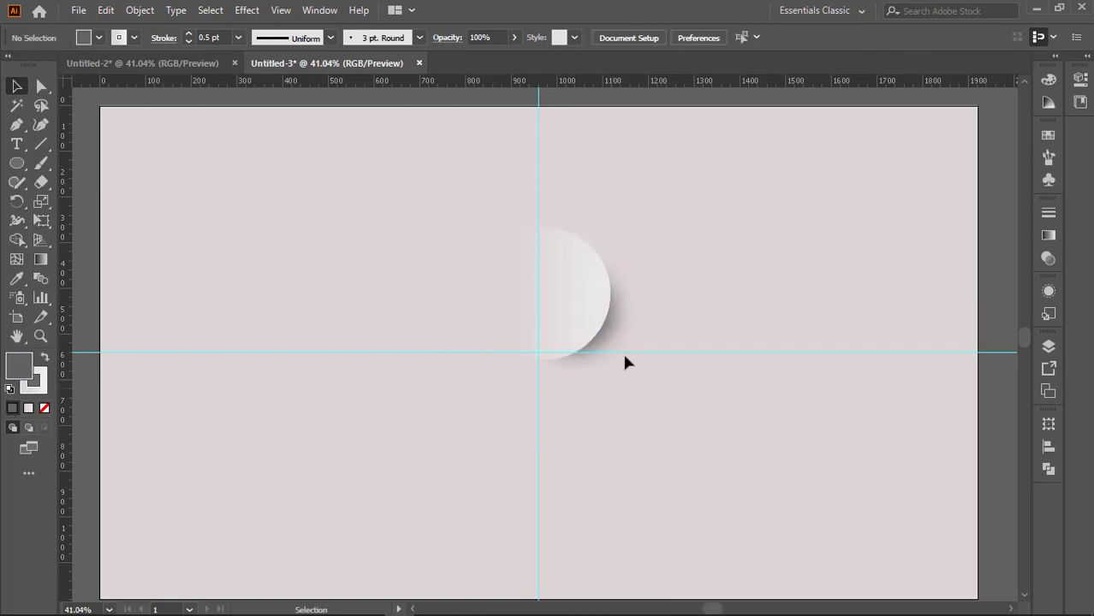
{"action": "left_click", "coordinate": [543, 274]}
Step: Shrink the circle group, move it right of centre, and add an enlarged copy below
{"action": "left_click_drag", "start_coordinate": [617, 361], "coordinate": [548, 293]}
{"action": "mouse_move", "coordinate": [500, 255]}
{"action": "left_mouse_down"}
{"action": "mouse_move", "coordinate": [723, 330]}
{"action": "mouse_move", "coordinate": [717, 341]}
{"action": "left_mouse_up"}
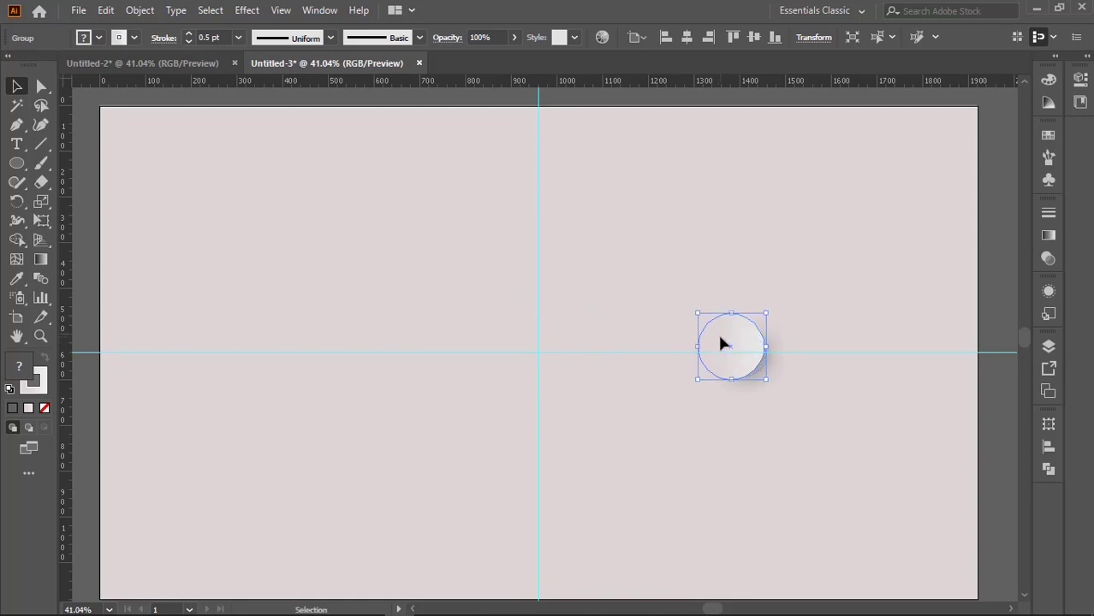
{"action": "left_click", "coordinate": [688, 284]}
{"action": "left_click", "coordinate": [720, 336]}
{"action": "mouse_move", "coordinate": [722, 335]}
{"action": "left_mouse_down"}
{"action": "mouse_move", "coordinate": [719, 323]}
{"action": "mouse_move", "coordinate": [748, 347]}
{"action": "left_mouse_up"}
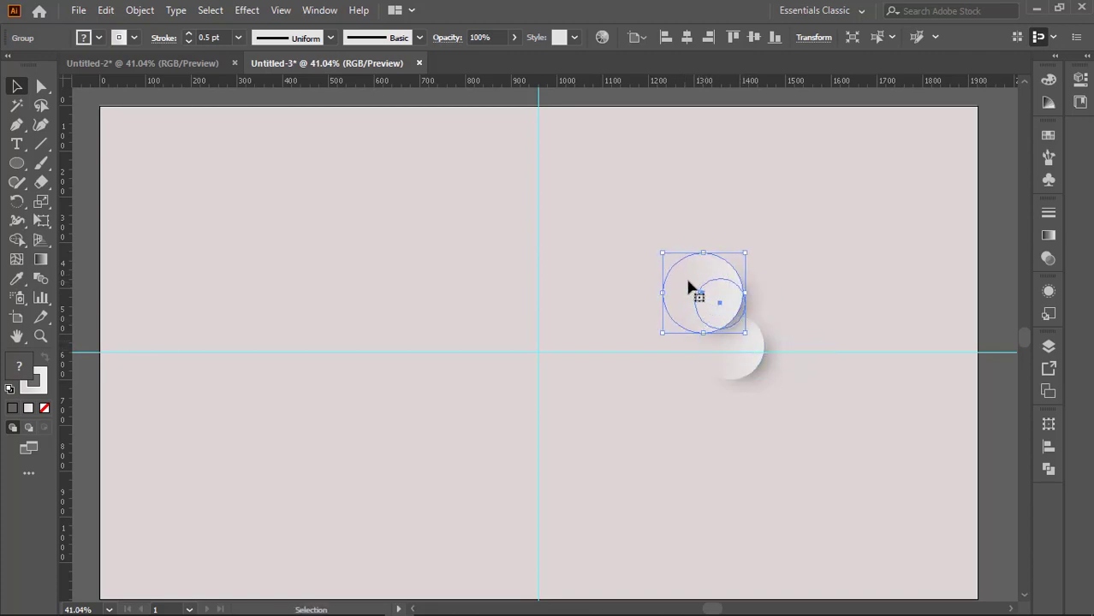
{"action": "left_click_drag", "start_coordinate": [684, 283], "coordinate": [678, 394]}
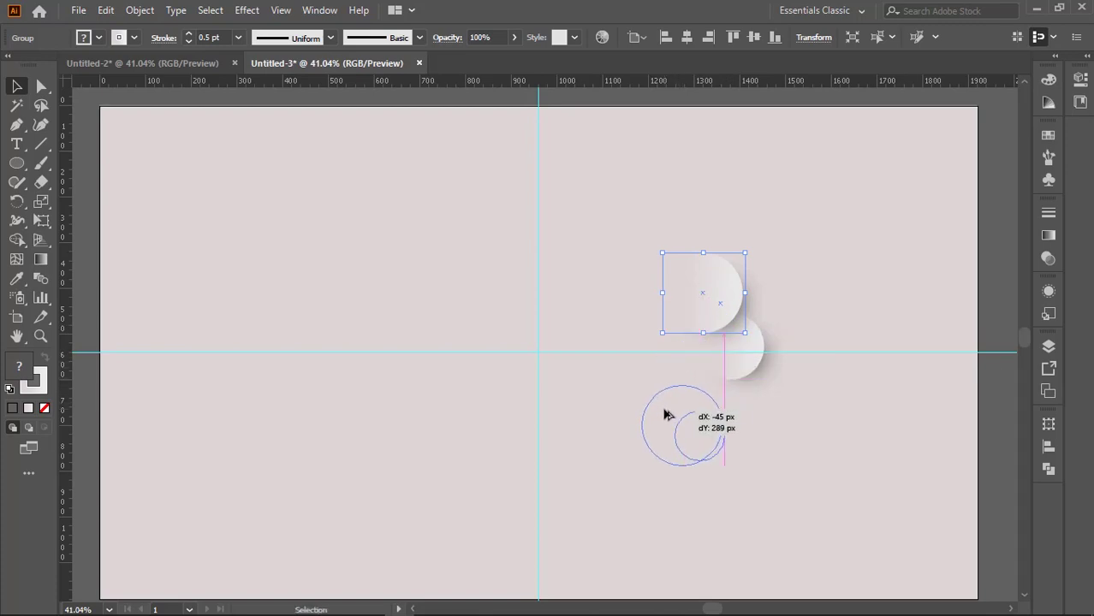
{"action": "left_click_drag", "start_coordinate": [677, 393], "coordinate": [664, 415]}
{"action": "left_click_drag", "start_coordinate": [723, 469], "coordinate": [751, 490]}
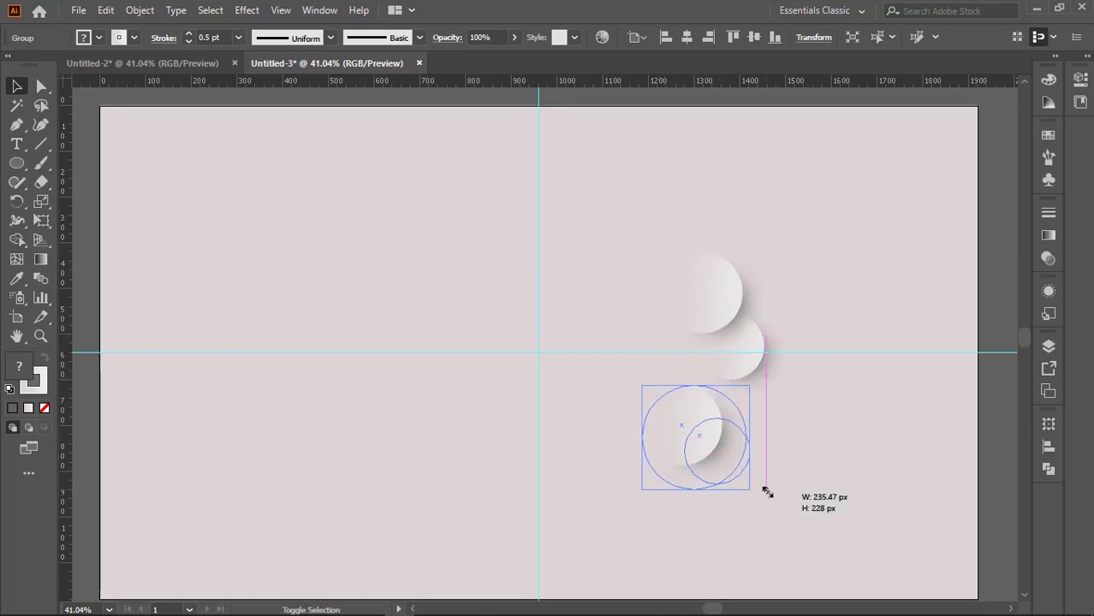
{"action": "left_click_drag", "start_coordinate": [683, 433], "coordinate": [684, 425]}
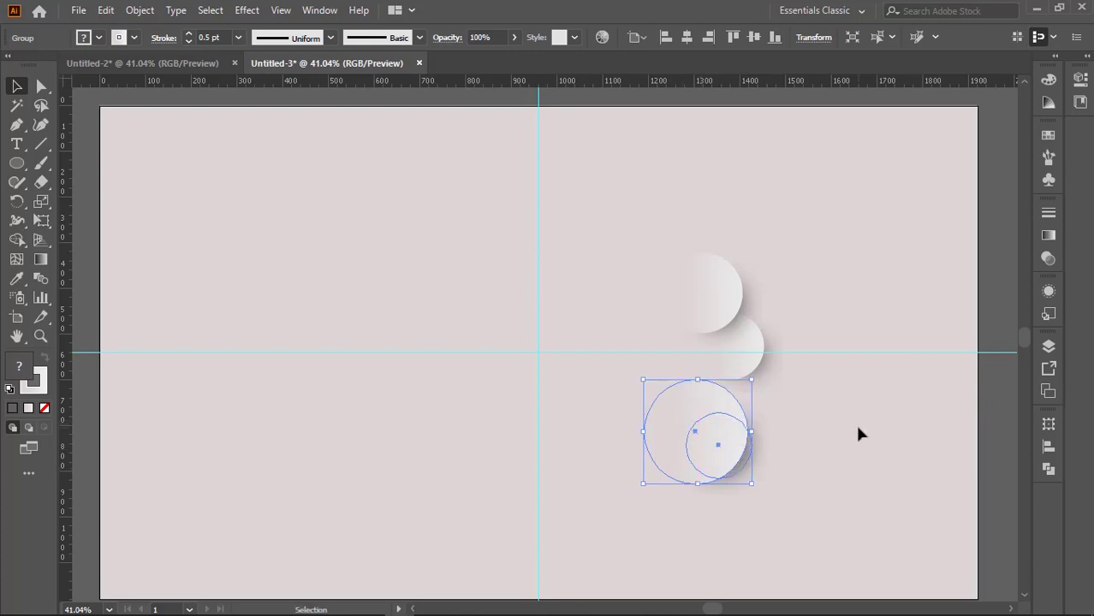
Step: Duplicate the circle group up and to the left as a larger copy
{"action": "left_click", "coordinate": [854, 423]}
{"action": "left_click", "coordinate": [682, 429]}
{"action": "left_click_drag", "start_coordinate": [683, 427], "coordinate": [617, 344]}
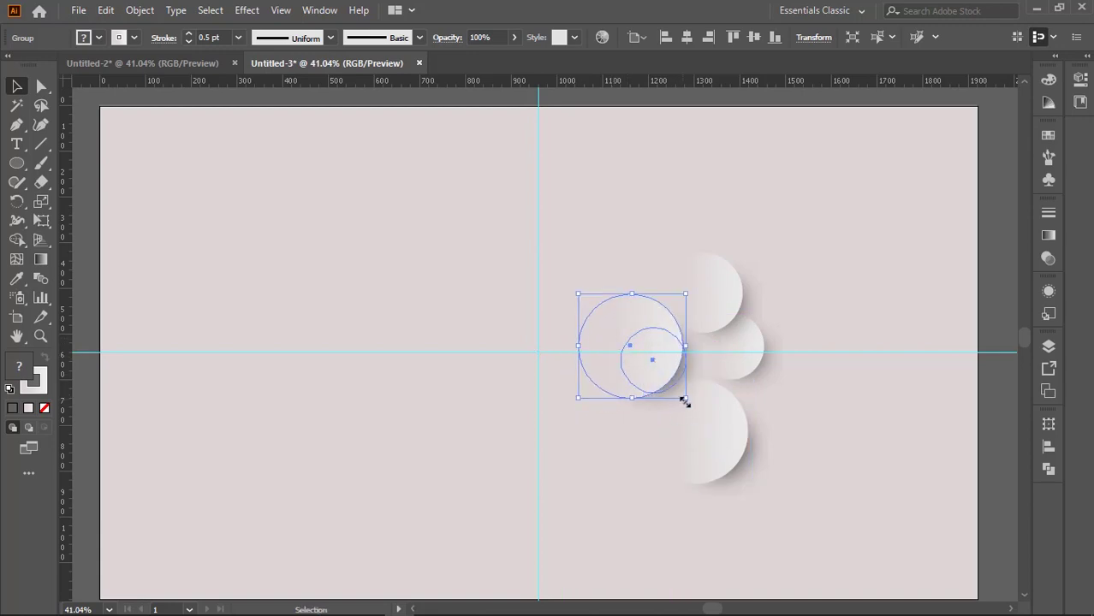
{"action": "left_click_drag", "start_coordinate": [687, 398], "coordinate": [706, 418]}
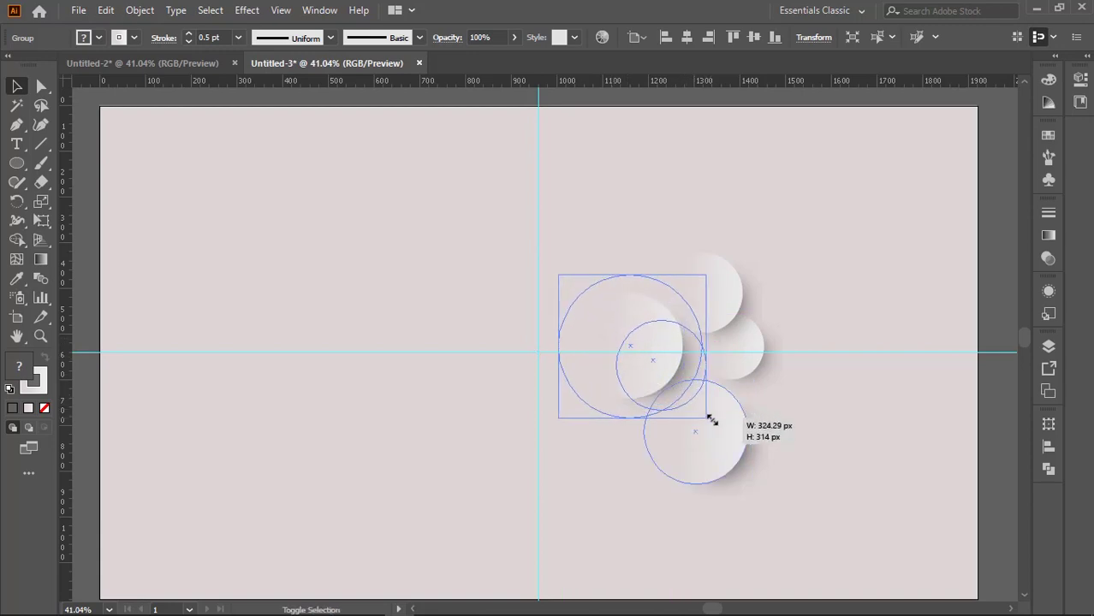
{"action": "left_click_drag", "start_coordinate": [617, 341], "coordinate": [613, 346]}
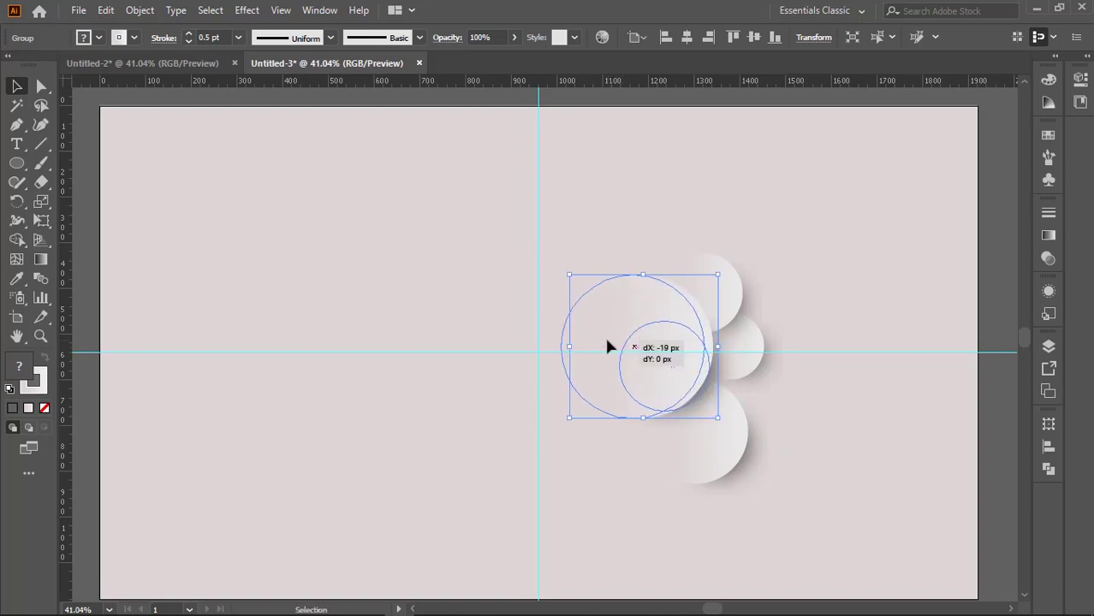
{"action": "left_click", "coordinate": [810, 438]}
Step: Add further smaller and larger circle copies lower down, building out the cluster
{"action": "left_click_drag", "start_coordinate": [602, 335], "coordinate": [529, 285]}
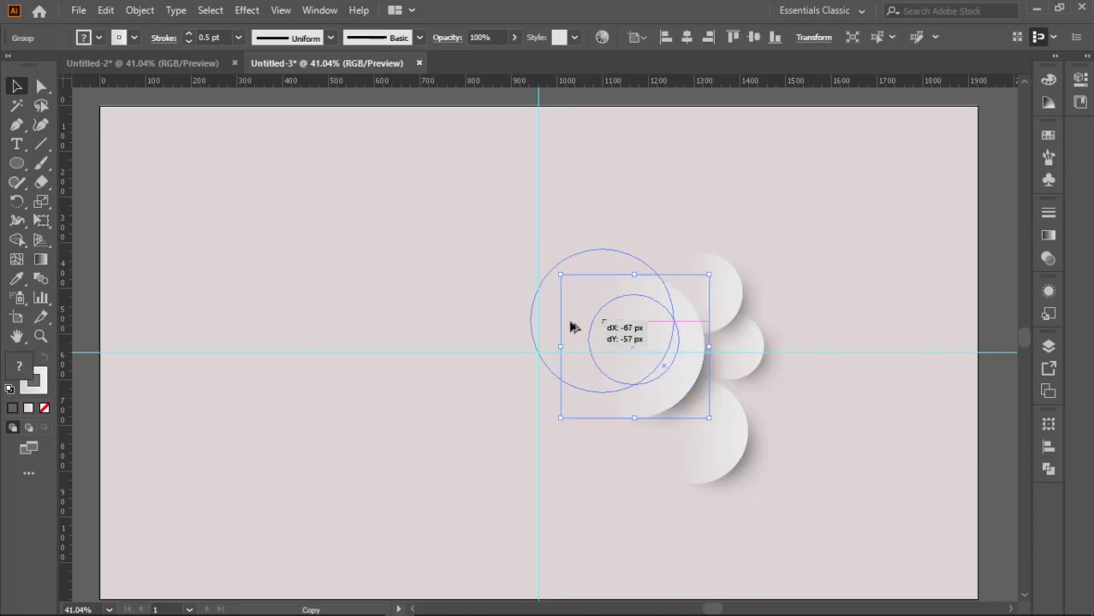
{"action": "left_click_drag", "start_coordinate": [634, 366], "coordinate": [595, 328]}
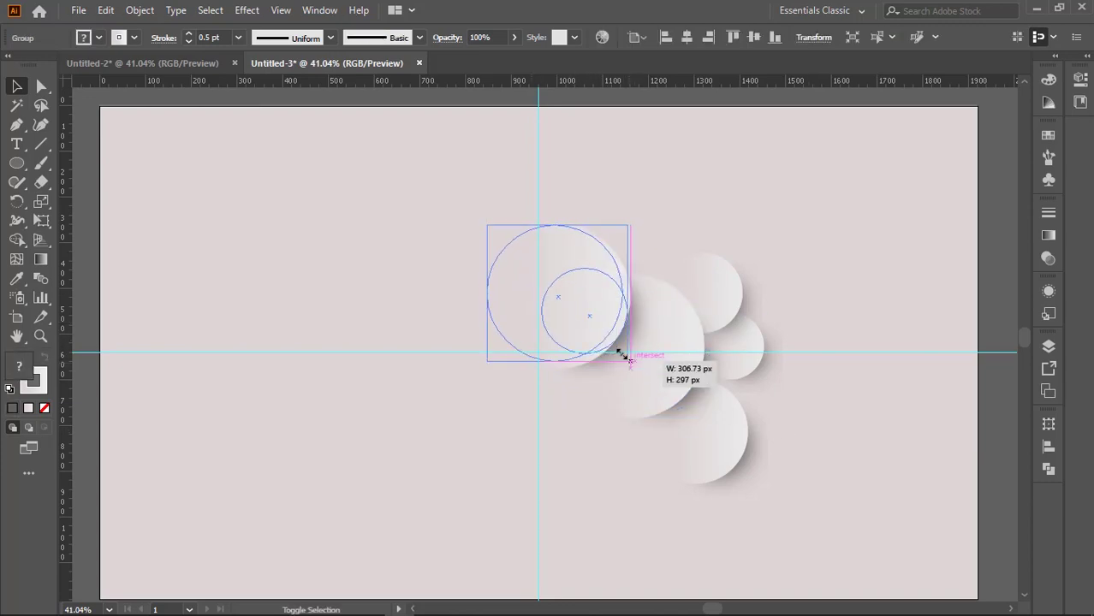
{"action": "left_click_drag", "start_coordinate": [503, 271], "coordinate": [522, 298]}
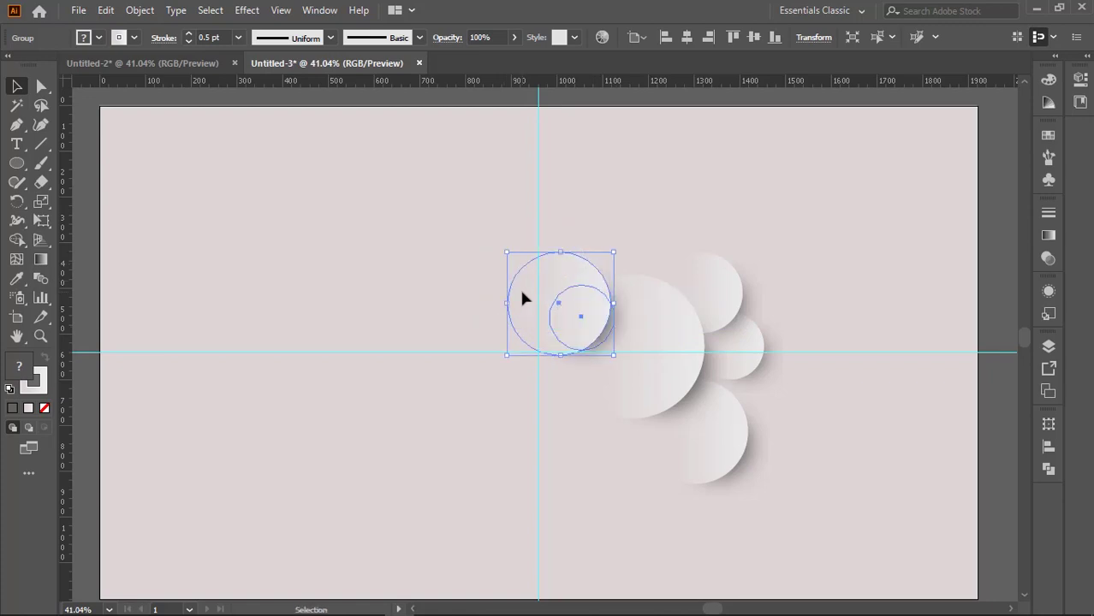
{"action": "left_click_drag", "start_coordinate": [521, 292], "coordinate": [543, 377]}
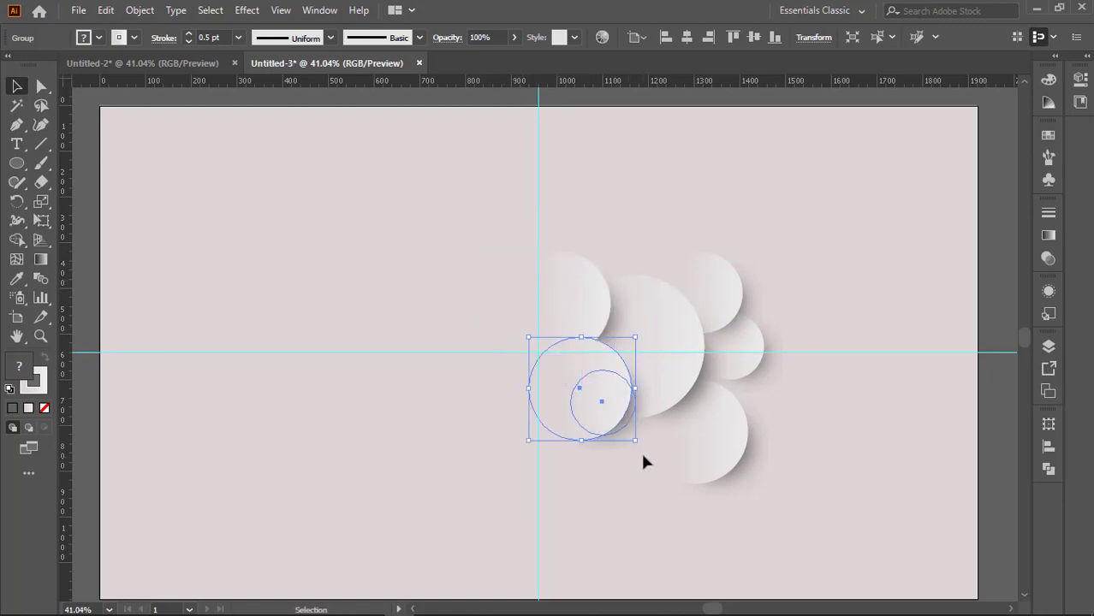
{"action": "mouse_move", "coordinate": [636, 440]}
{"action": "left_mouse_down"}
{"action": "mouse_move", "coordinate": [596, 402]}
{"action": "mouse_move", "coordinate": [556, 396]}
{"action": "mouse_move", "coordinate": [589, 397]}
{"action": "left_mouse_up"}
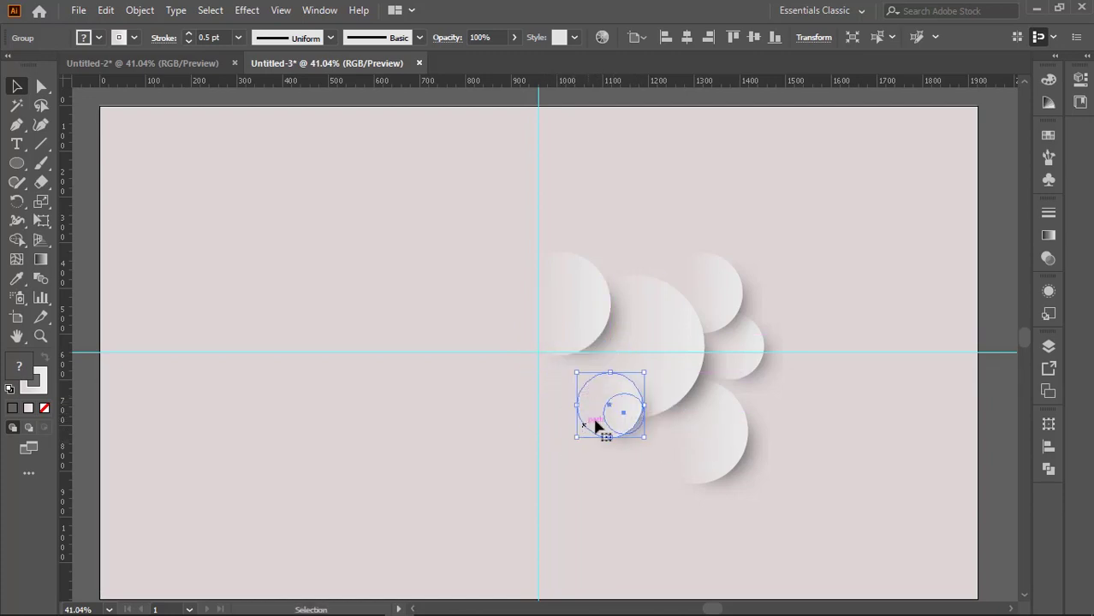
{"action": "mouse_move", "coordinate": [600, 396]}
{"action": "left_mouse_down"}
{"action": "mouse_move", "coordinate": [574, 454]}
{"action": "mouse_move", "coordinate": [678, 518]}
{"action": "left_mouse_up"}
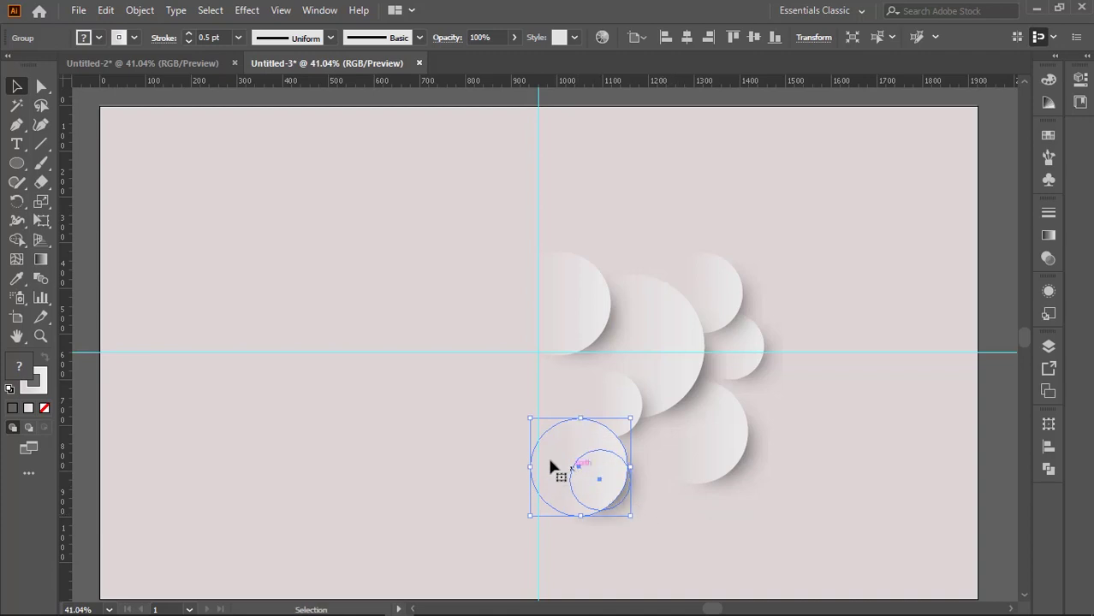
{"action": "left_click_drag", "start_coordinate": [547, 454], "coordinate": [554, 449]}
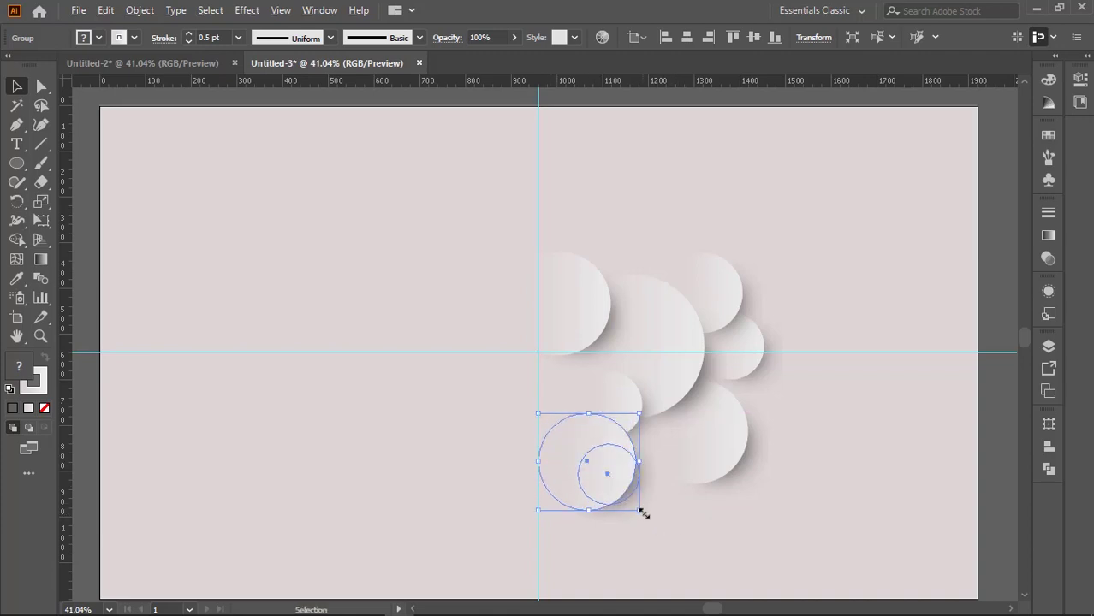
{"action": "left_click_drag", "start_coordinate": [642, 513], "coordinate": [660, 521]}
Step: Duplicate the lower-left circle pair to the left and enlarge it into a large pair
{"action": "left_click", "coordinate": [710, 532]}
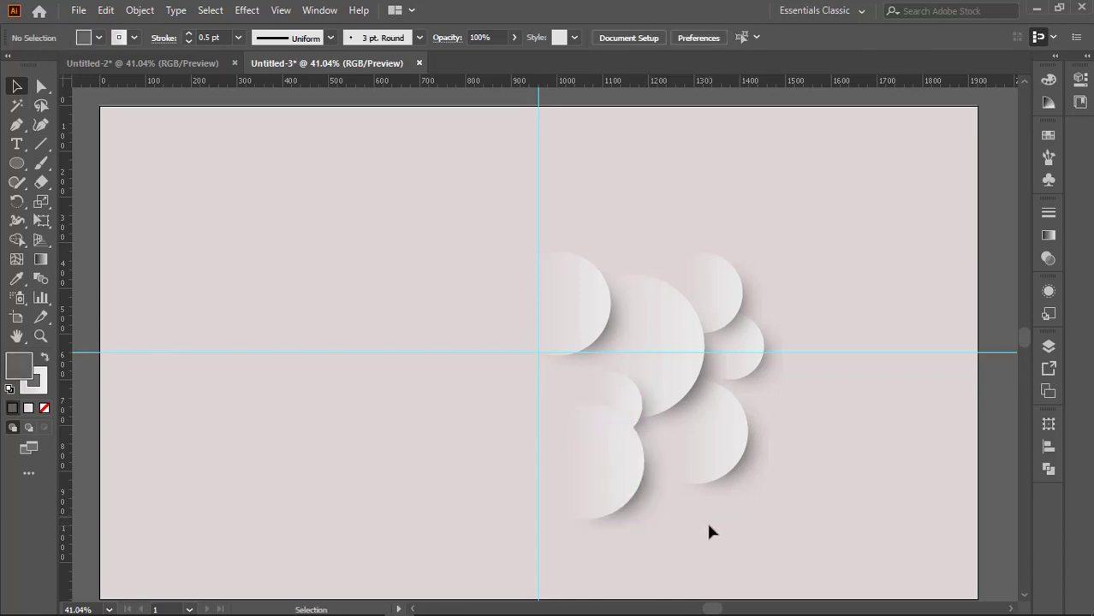
{"action": "left_click", "coordinate": [576, 462]}
{"action": "mouse_move", "coordinate": [565, 463]}
{"action": "left_mouse_down"}
{"action": "mouse_move", "coordinate": [486, 423]}
{"action": "mouse_move", "coordinate": [495, 419]}
{"action": "left_mouse_up"}
{"action": "left_click_drag", "start_coordinate": [574, 475], "coordinate": [558, 462]}
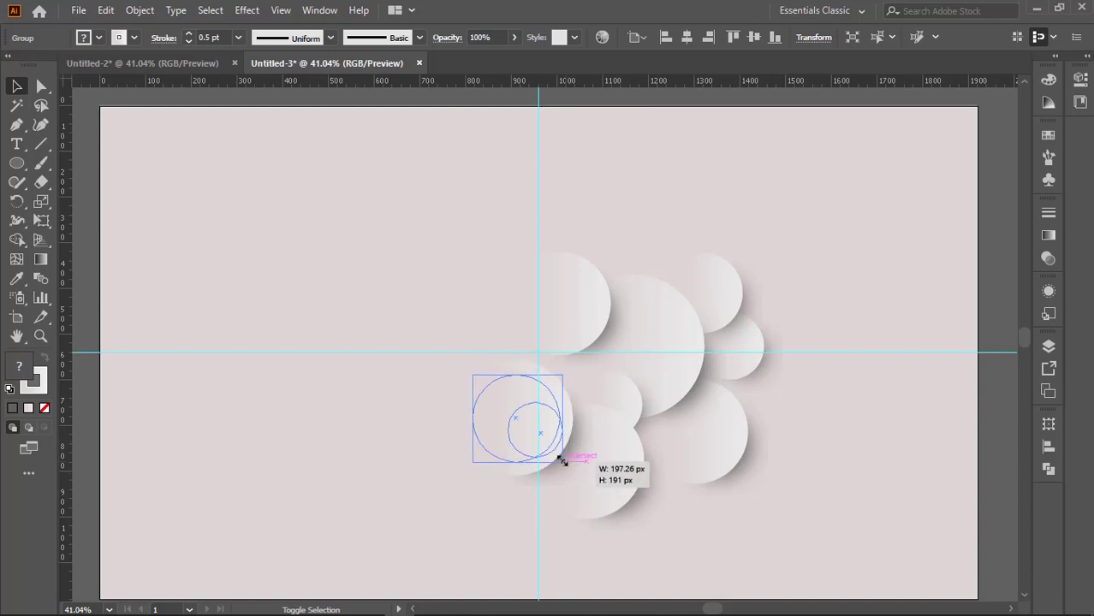
{"action": "mouse_move", "coordinate": [489, 397]}
{"action": "left_mouse_down"}
{"action": "mouse_move", "coordinate": [504, 421]}
{"action": "mouse_move", "coordinate": [502, 367]}
{"action": "left_mouse_up"}
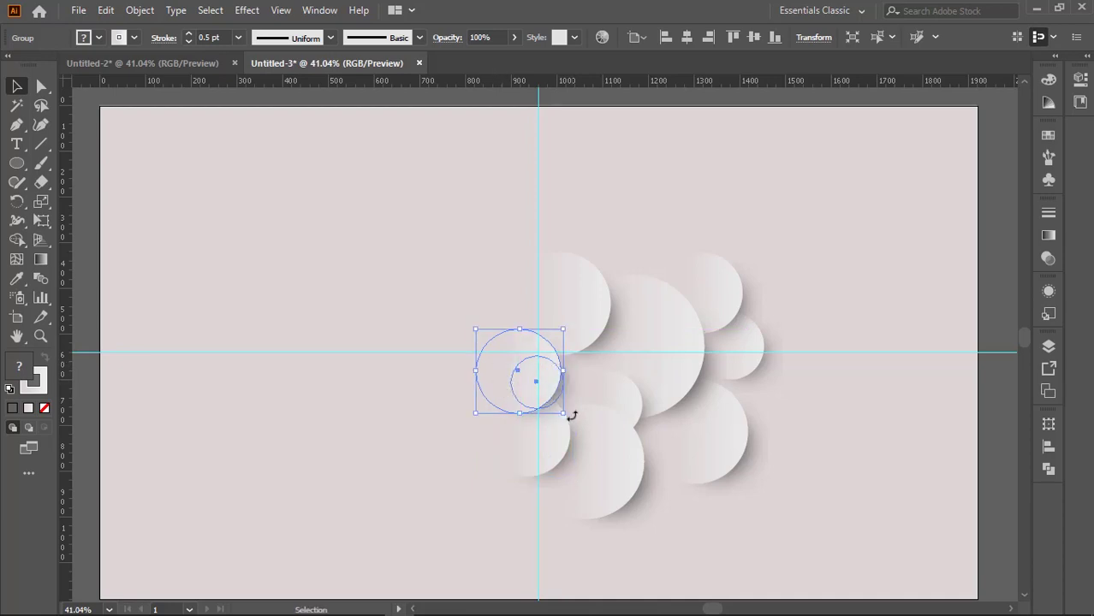
{"action": "left_click_drag", "start_coordinate": [563, 414], "coordinate": [572, 422]}
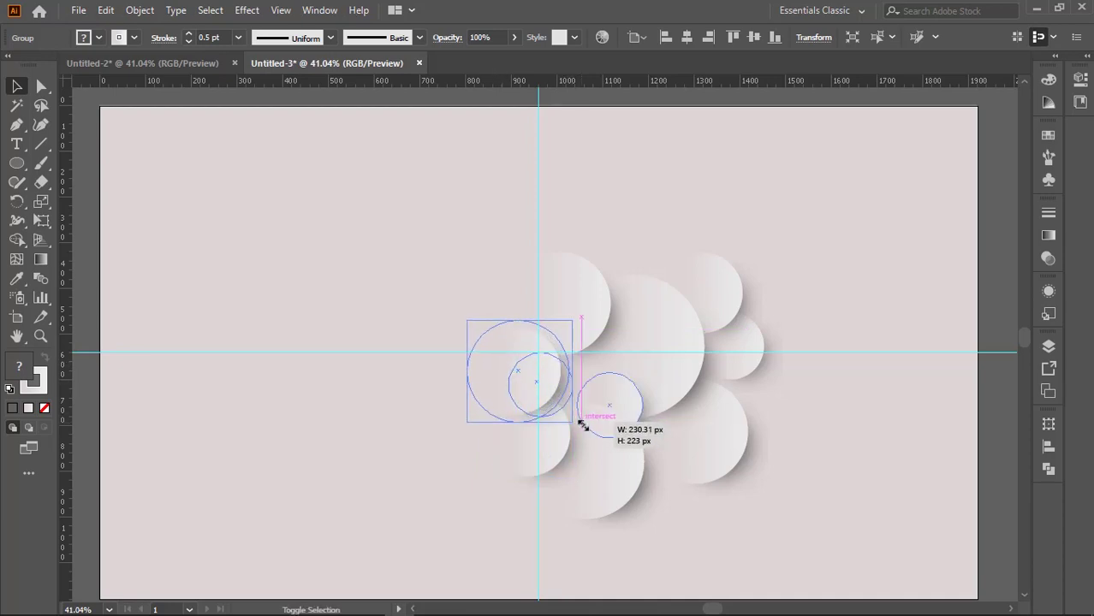
{"action": "mouse_move", "coordinate": [490, 365]}
{"action": "left_mouse_down"}
{"action": "mouse_move", "coordinate": [403, 360]}
{"action": "mouse_move", "coordinate": [418, 417]}
{"action": "left_mouse_up"}
{"action": "left_click_drag", "start_coordinate": [494, 478], "coordinate": [508, 489]}
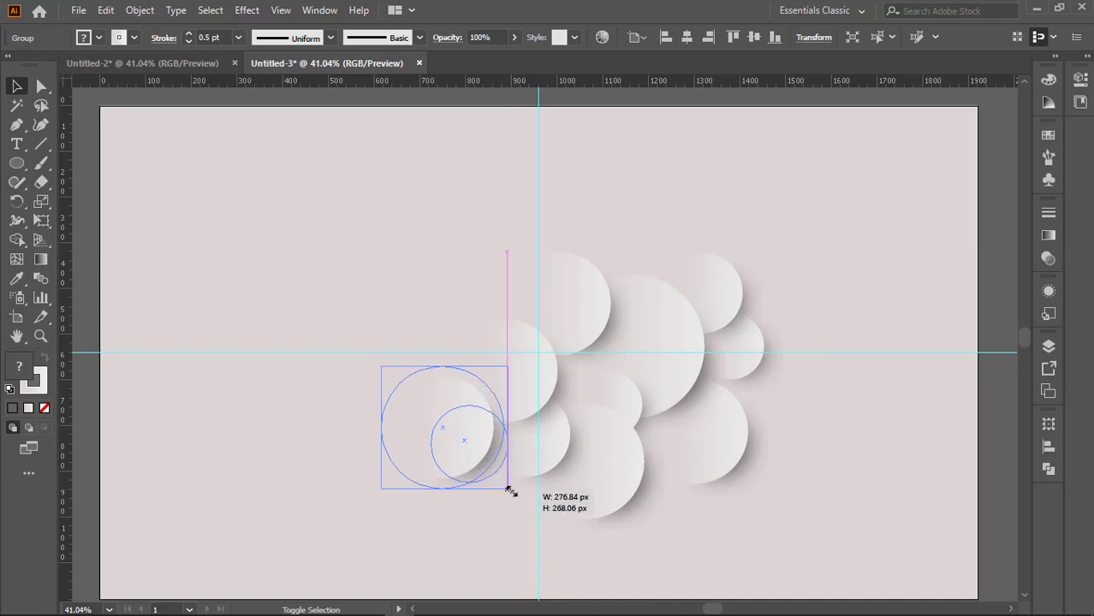
{"action": "mouse_move", "coordinate": [418, 430]}
{"action": "left_mouse_down"}
{"action": "mouse_move", "coordinate": [428, 435]}
{"action": "mouse_move", "coordinate": [424, 304]}
{"action": "mouse_move", "coordinate": [403, 333]}
{"action": "left_mouse_up"}
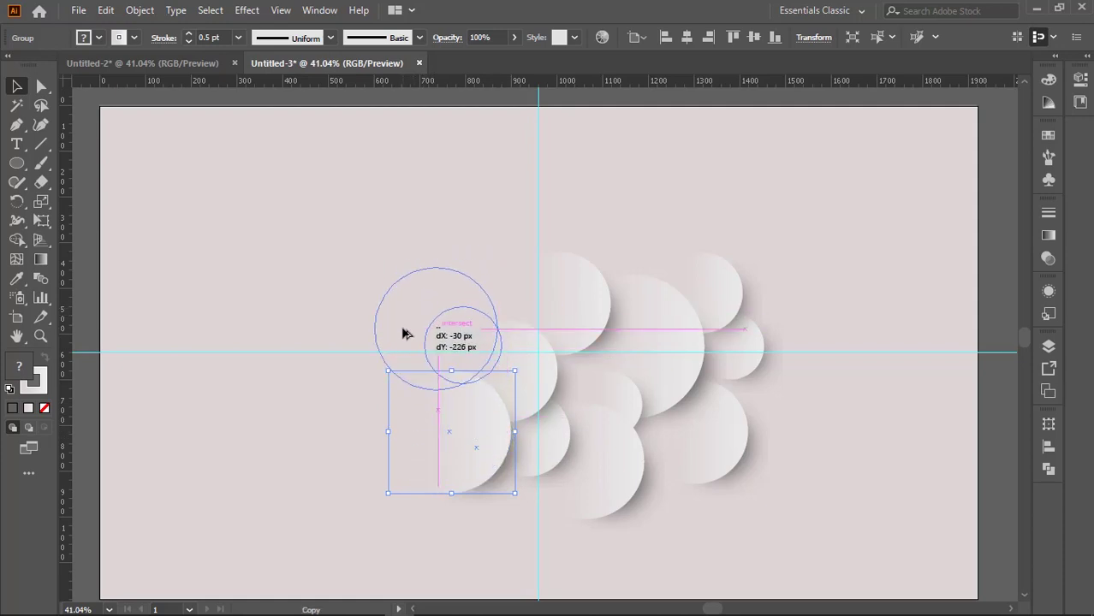
Step: Add a small circle pair copy at the cluster's left edge on the horizontal guide
{"action": "left_click_drag", "start_coordinate": [511, 391], "coordinate": [471, 361]}
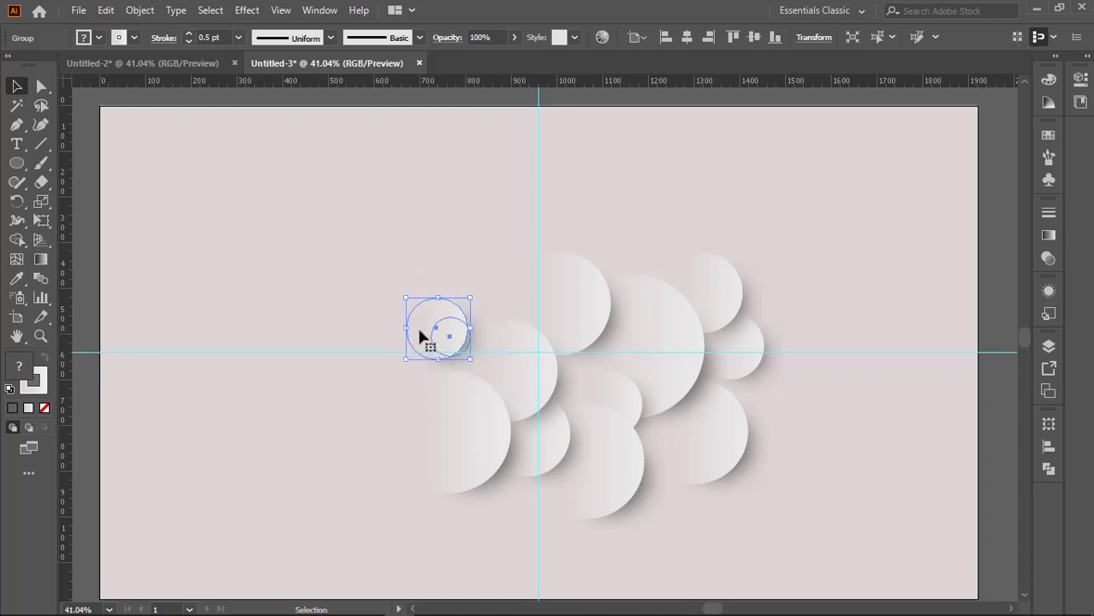
{"action": "left_click_drag", "start_coordinate": [420, 335], "coordinate": [437, 360]}
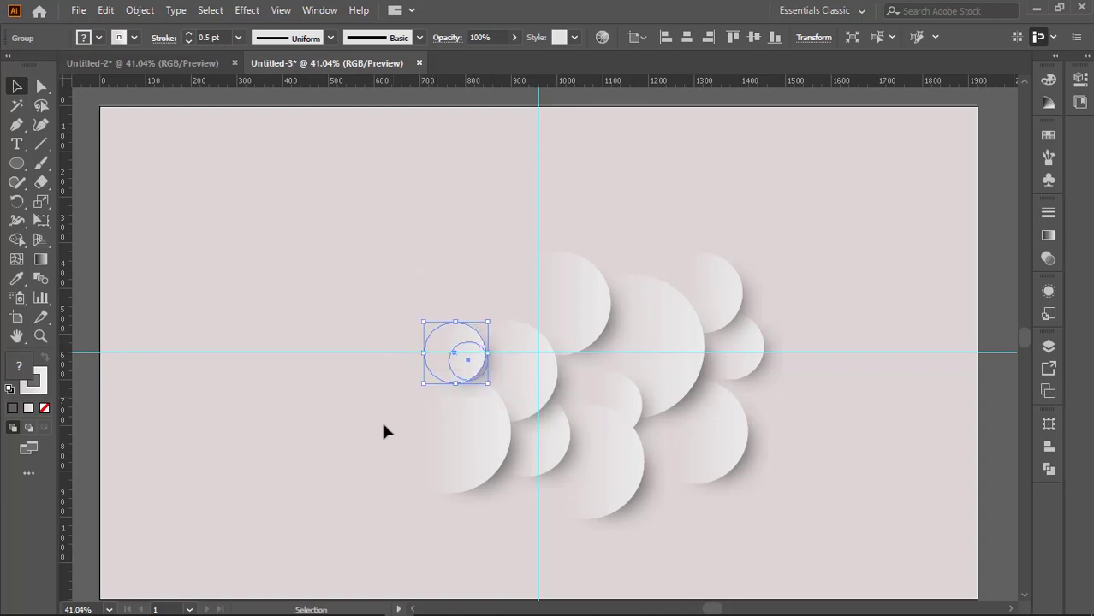
{"action": "left_click", "coordinate": [336, 472]}
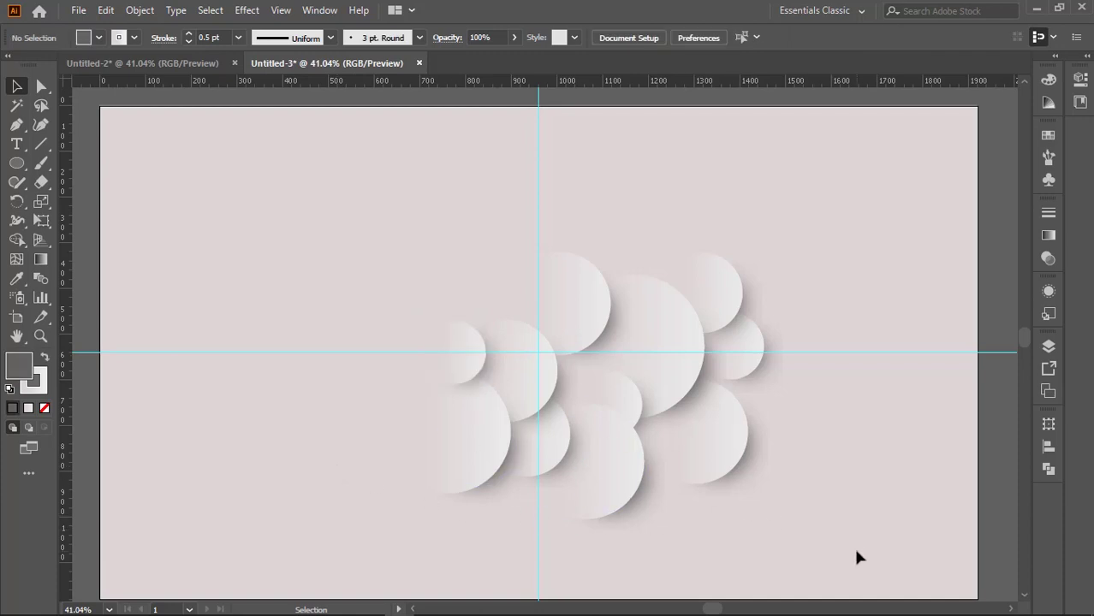
Step: Move the entire circle cluster left and up to centre it on the crossing guides
{"action": "left_click_drag", "start_coordinate": [856, 551], "coordinate": [259, 183]}
{"action": "left_click_drag", "start_coordinate": [638, 304], "coordinate": [602, 302]}
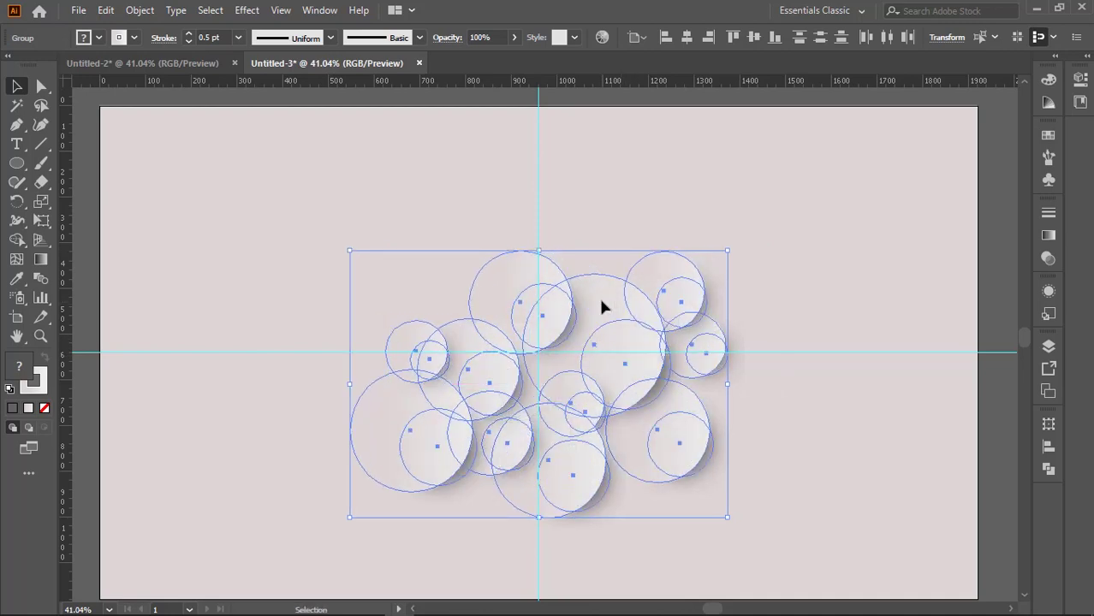
{"action": "left_click_drag", "start_coordinate": [600, 301], "coordinate": [599, 279]}
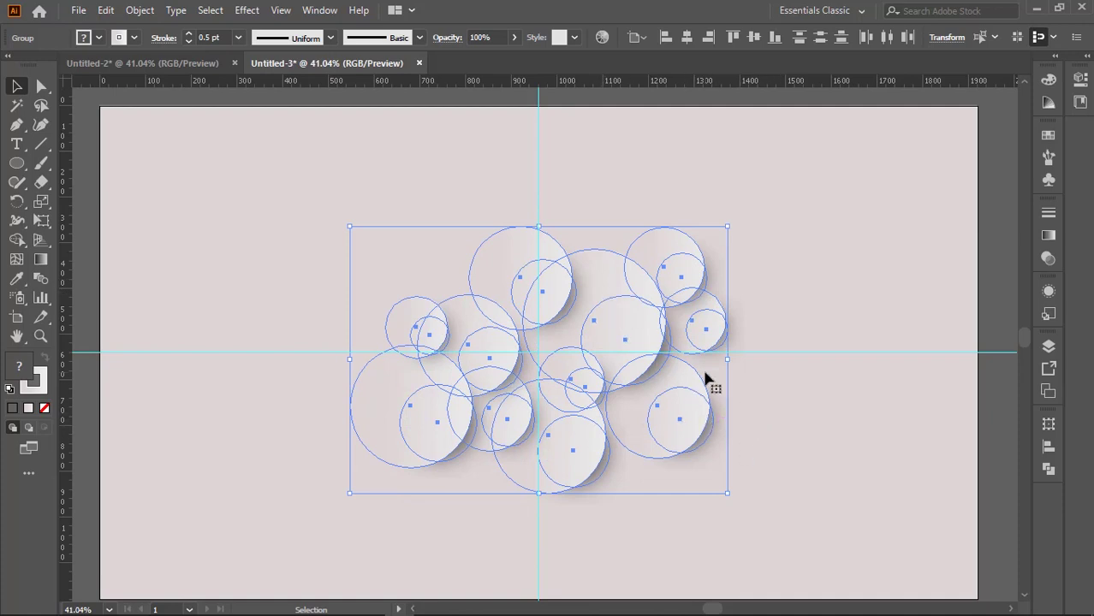
{"action": "left_click", "coordinate": [791, 420]}
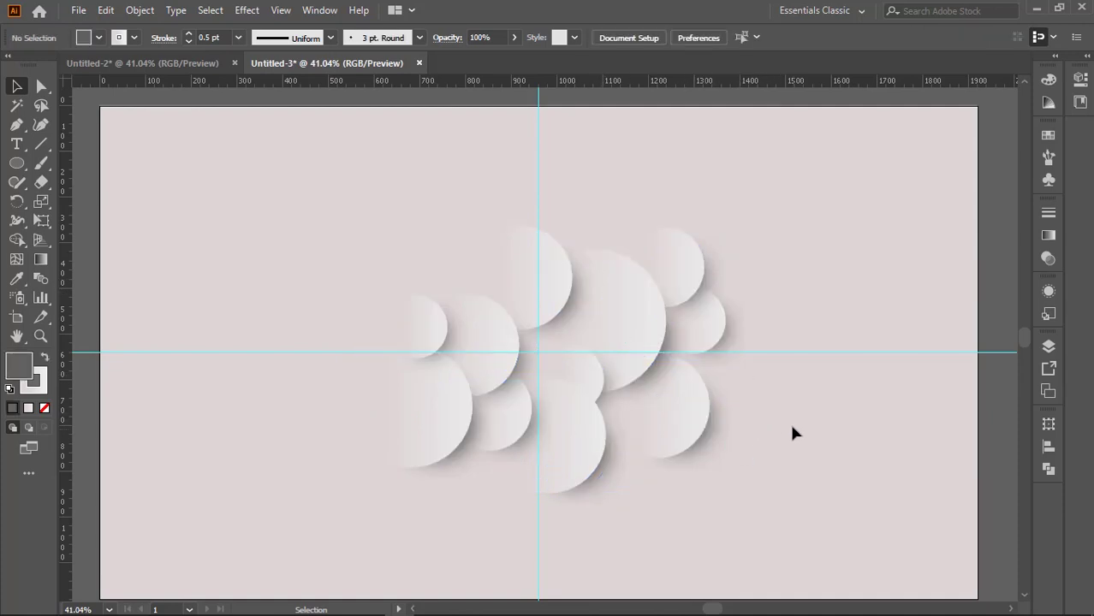
Step: Bring the numbers 01–05 from Untitled-2 into the Untitled-3 circle design
{"action": "left_click", "coordinate": [192, 64]}
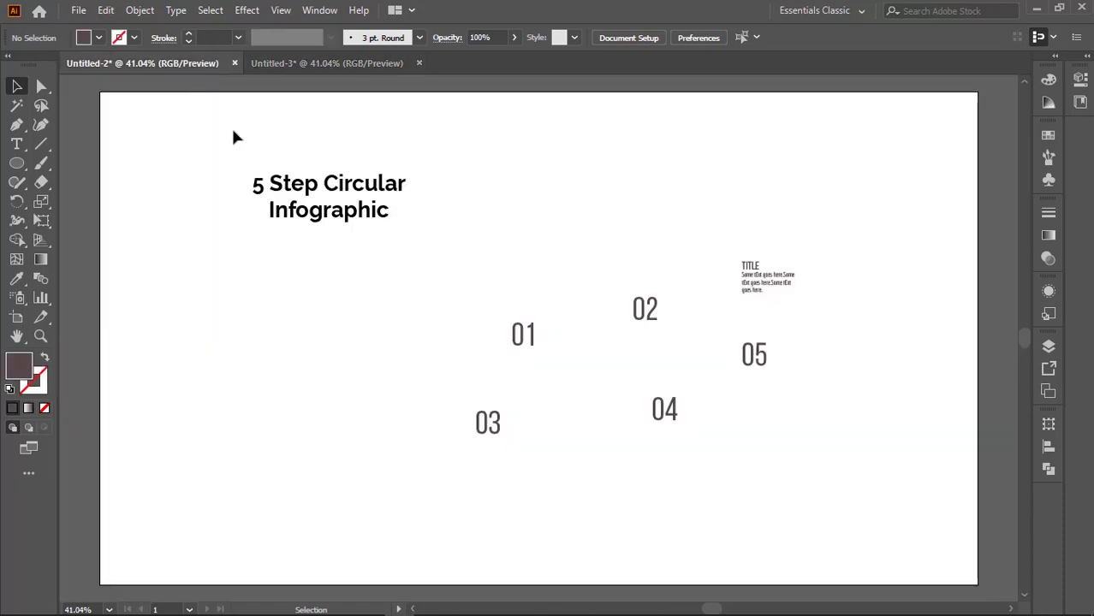
{"action": "left_click", "coordinate": [532, 341]}
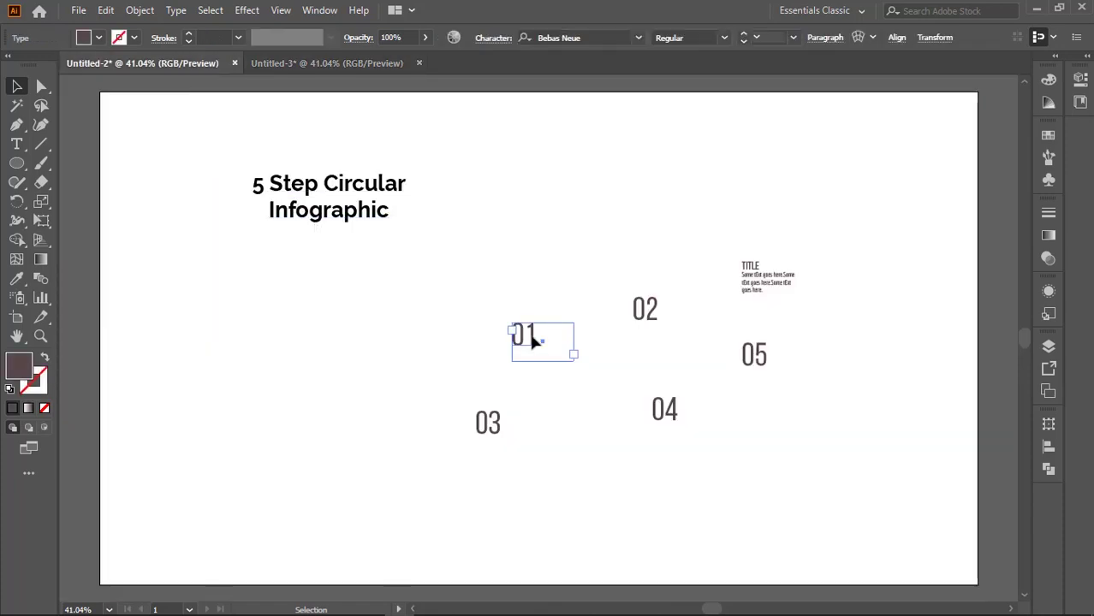
{"action": "left_click", "coordinate": [655, 319], "text": "shift"}
{"action": "left_click", "coordinate": [757, 356], "text": "shift"}
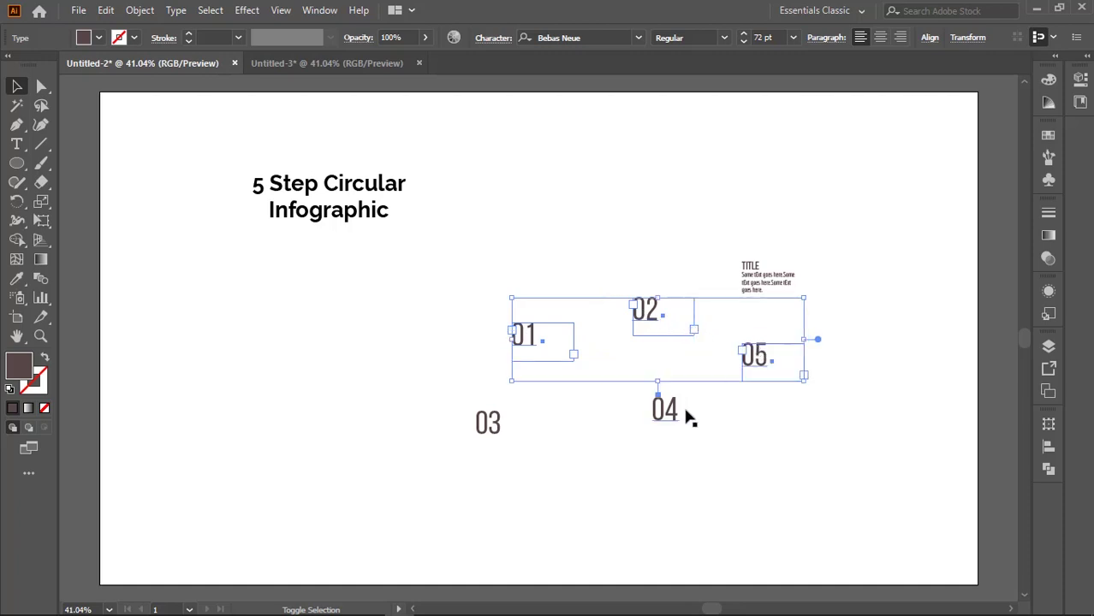
{"action": "left_click", "coordinate": [652, 418], "text": "shift"}
{"action": "left_click", "coordinate": [492, 433], "text": "shift"}
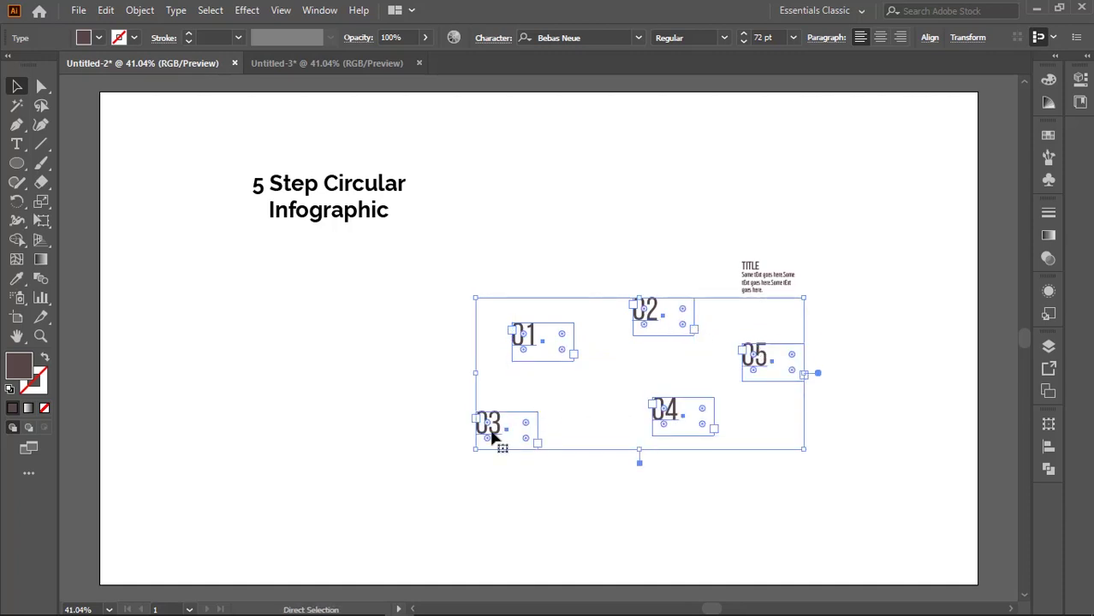
{"action": "left_click", "coordinate": [323, 68]}
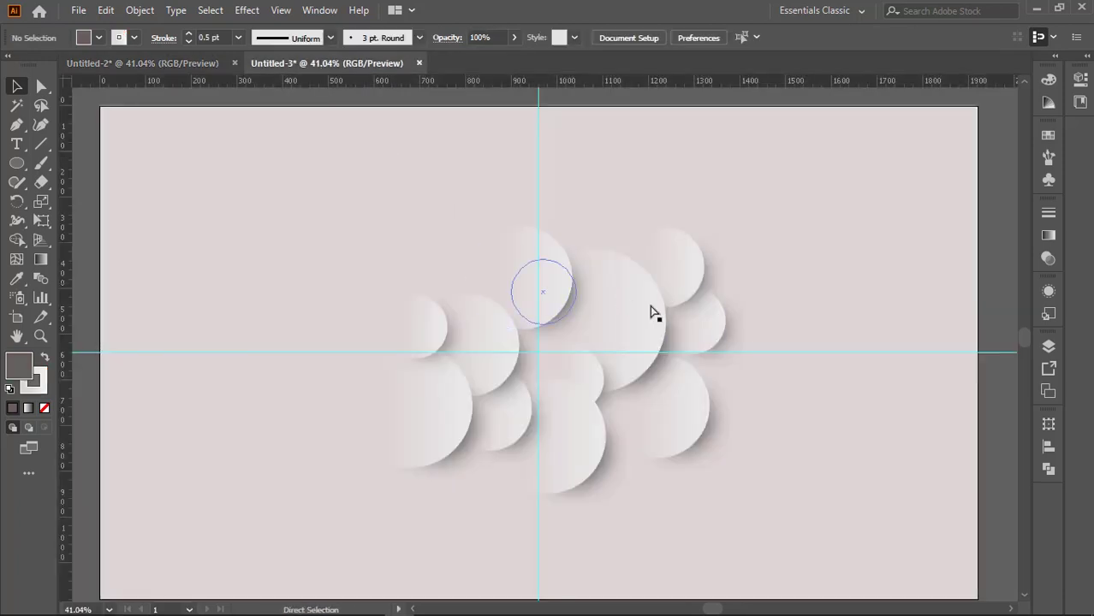
{"action": "key", "text": "ctrl+v"}
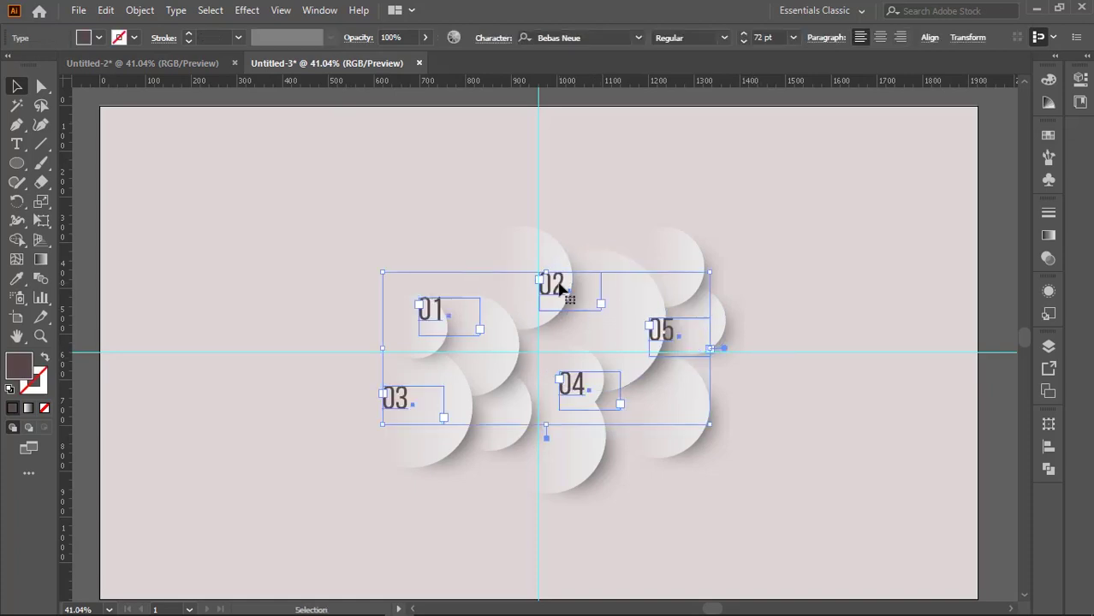
{"action": "mouse_move", "coordinate": [570, 287]}
{"action": "left_mouse_down"}
{"action": "mouse_move", "coordinate": [777, 165]}
{"action": "mouse_move", "coordinate": [862, 397]}
{"action": "left_mouse_up"}
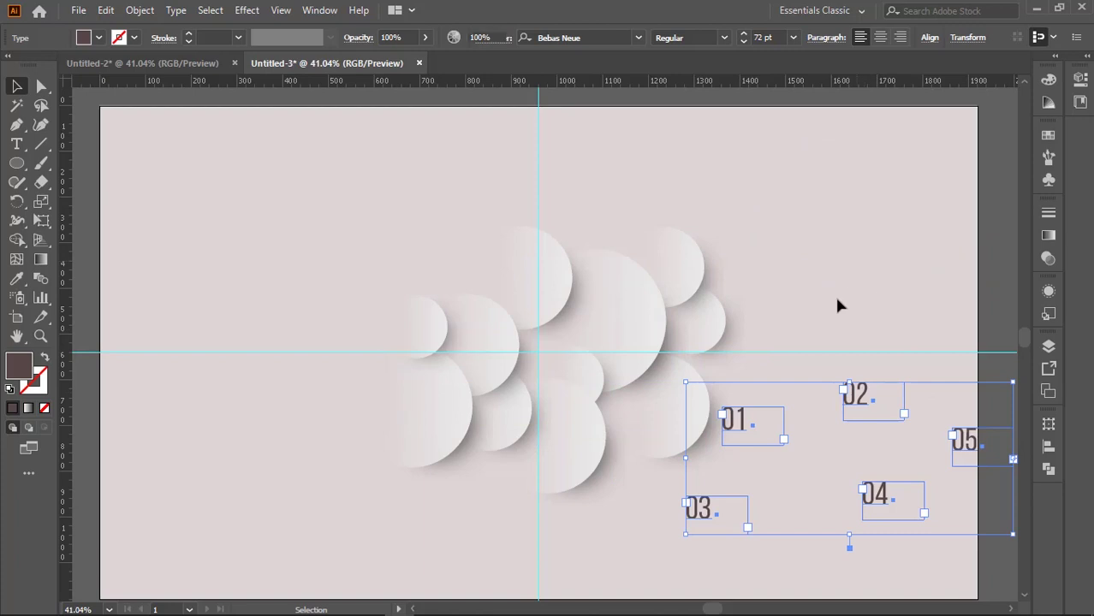
{"action": "left_click", "coordinate": [839, 305]}
Step: Place 01–05 on the upper-right, lower-right, bottom-centre, upper-left and large left circles
{"action": "mouse_move", "coordinate": [741, 429]}
{"action": "left_mouse_down"}
{"action": "mouse_move", "coordinate": [686, 275]}
{"action": "mouse_move", "coordinate": [606, 310]}
{"action": "left_mouse_up"}
{"action": "mouse_move", "coordinate": [842, 398]}
{"action": "left_mouse_down"}
{"action": "mouse_move", "coordinate": [597, 455]}
{"action": "mouse_move", "coordinate": [664, 406]}
{"action": "mouse_move", "coordinate": [650, 399]}
{"action": "left_mouse_up"}
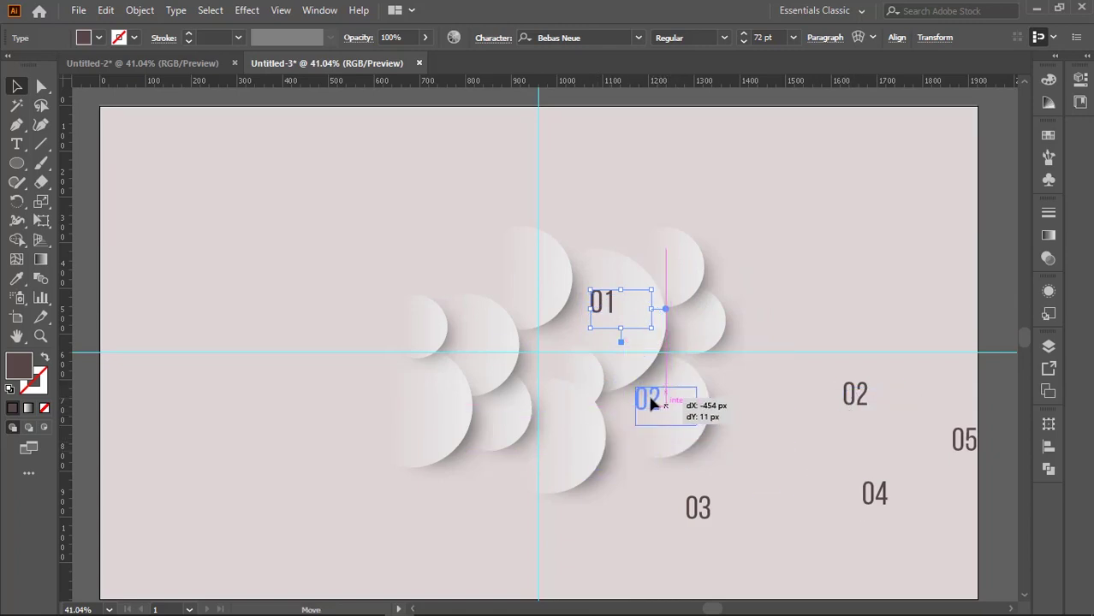
{"action": "mouse_move", "coordinate": [701, 513]}
{"action": "left_mouse_down"}
{"action": "mouse_move", "coordinate": [552, 428]}
{"action": "mouse_move", "coordinate": [556, 446]}
{"action": "left_mouse_up"}
{"action": "left_click_drag", "start_coordinate": [873, 492], "coordinate": [503, 270]}
{"action": "mouse_move", "coordinate": [963, 439]}
{"action": "left_mouse_down"}
{"action": "mouse_move", "coordinate": [590, 435]}
{"action": "mouse_move", "coordinate": [399, 401]}
{"action": "left_mouse_up"}
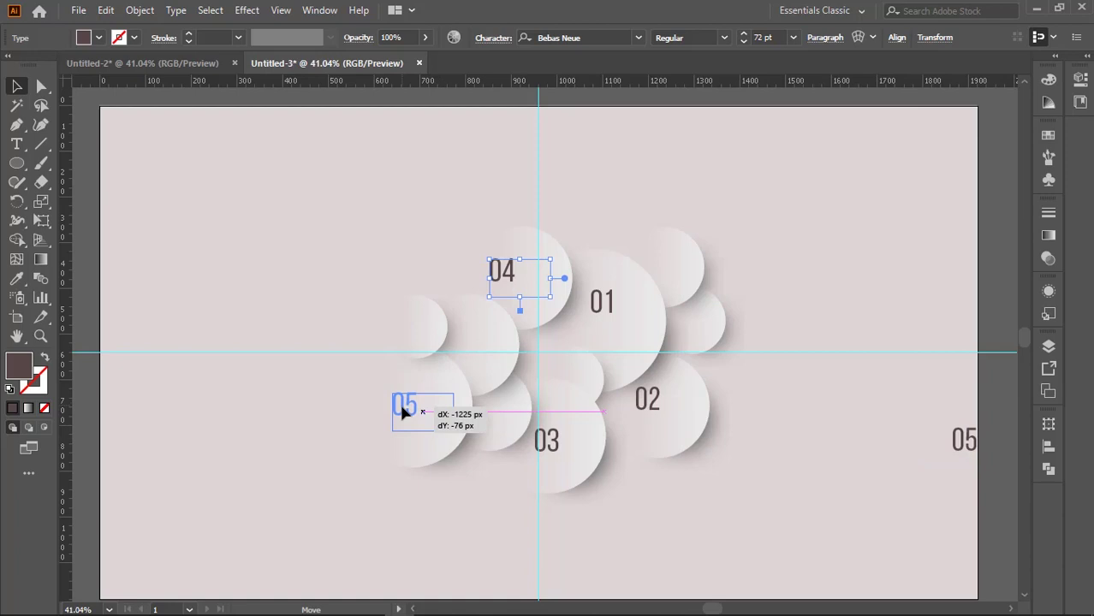
{"action": "left_click", "coordinate": [824, 393]}
{"action": "left_click", "coordinate": [198, 63]}
Step: Copy the TITLE and body text block from Untitled-2 into Untitled-3 and place it under the numbers
{"action": "left_click", "coordinate": [770, 275]}
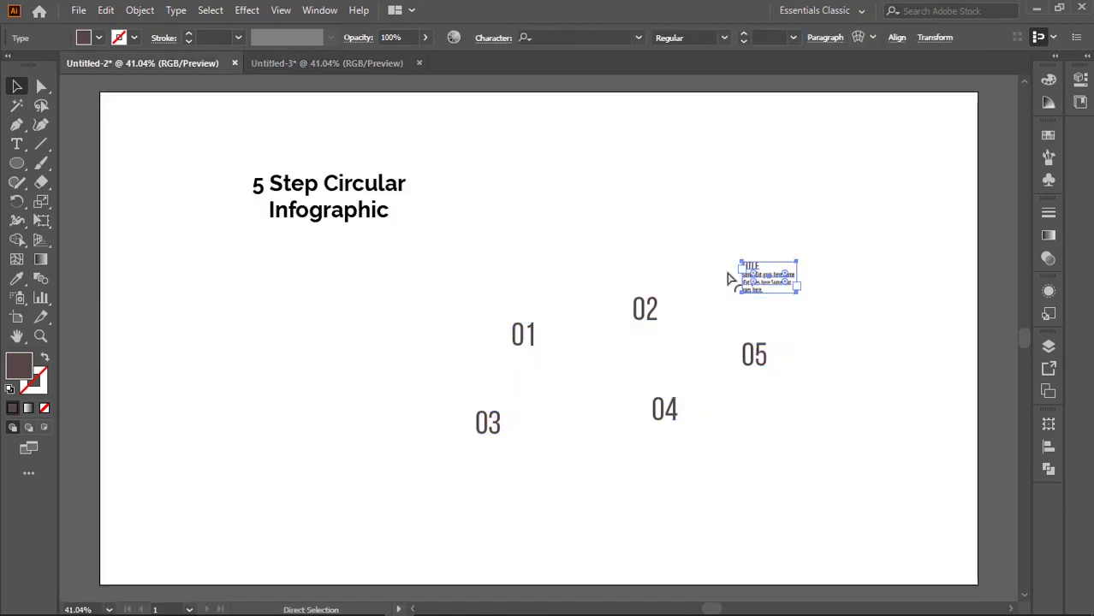
{"action": "key", "text": "ctrl+c"}
{"action": "left_click", "coordinate": [327, 63]}
{"action": "key", "text": "ctrl+v"}
{"action": "mouse_move", "coordinate": [546, 347]}
{"action": "left_mouse_down"}
{"action": "mouse_move", "coordinate": [613, 325]}
{"action": "mouse_move", "coordinate": [652, 431]}
{"action": "mouse_move", "coordinate": [550, 472]}
{"action": "mouse_move", "coordinate": [524, 306]}
{"action": "mouse_move", "coordinate": [427, 433]}
{"action": "mouse_move", "coordinate": [410, 439]}
{"action": "left_mouse_up"}
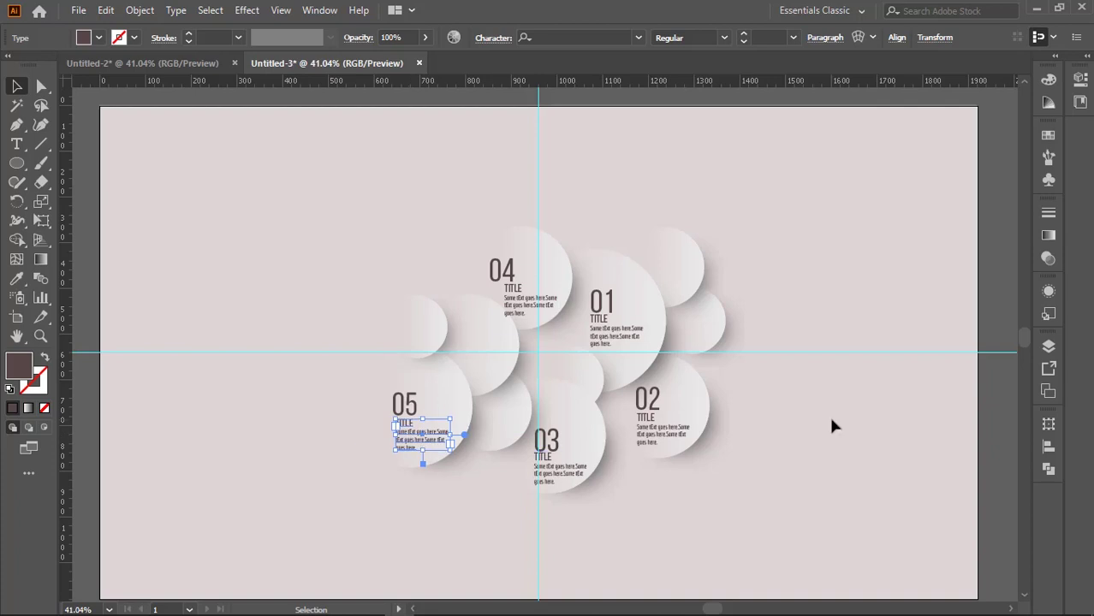
{"action": "left_click", "coordinate": [827, 414]}
{"action": "left_click", "coordinate": [197, 63]}
Step: Copy the '5 Step Circular Infographic' heading into the circle design at the upper right
{"action": "left_click", "coordinate": [349, 213]}
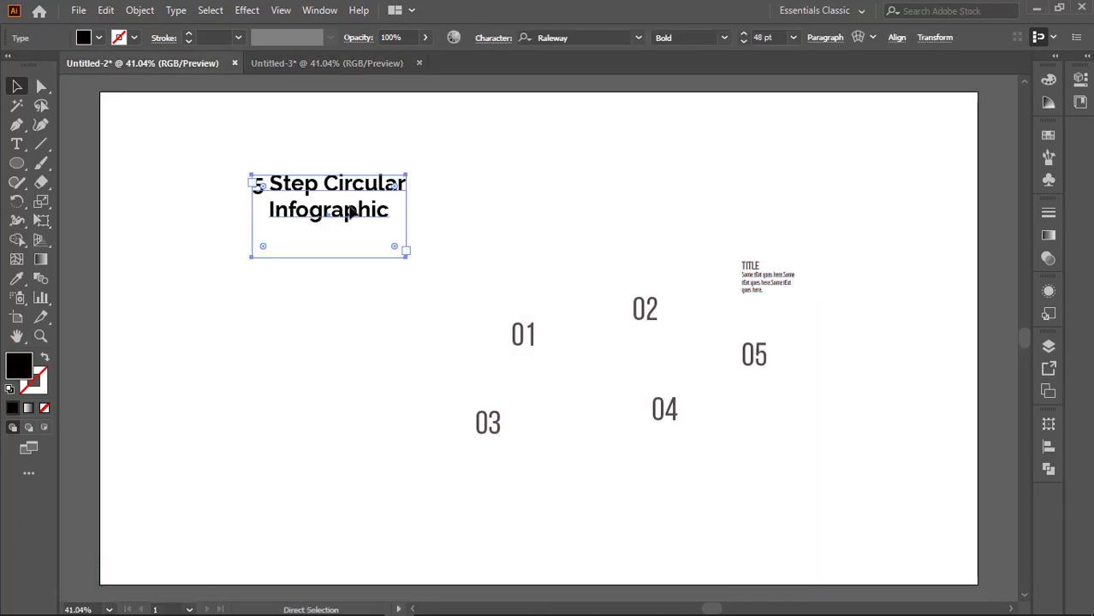
{"action": "key", "text": "ctrl+c"}
{"action": "left_click", "coordinate": [346, 65]}
{"action": "key", "text": "ctrl+v"}
{"action": "mouse_move", "coordinate": [564, 350]}
{"action": "left_mouse_down"}
{"action": "mouse_move", "coordinate": [788, 197]}
{"action": "mouse_move", "coordinate": [809, 205]}
{"action": "left_mouse_up"}
Step: Nudge the 04 number and realign its TITLE text block beneath it
{"action": "left_click_drag", "start_coordinate": [503, 272], "coordinate": [493, 267]}
{"action": "left_click", "coordinate": [532, 306]}
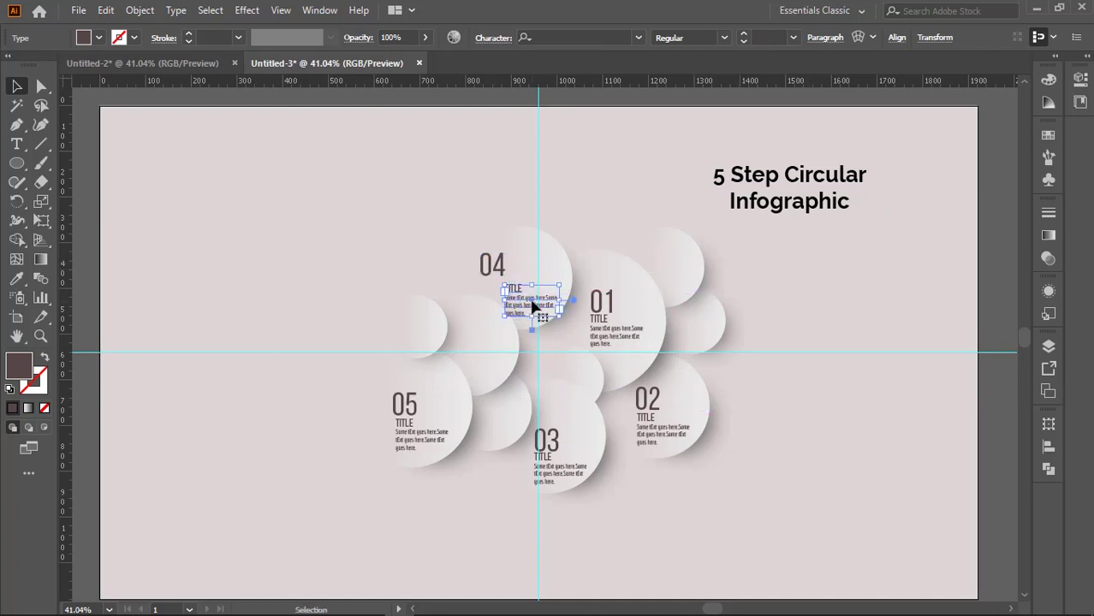
{"action": "left_click_drag", "start_coordinate": [532, 306], "coordinate": [508, 261]}
{"action": "left_click", "coordinate": [849, 364]}
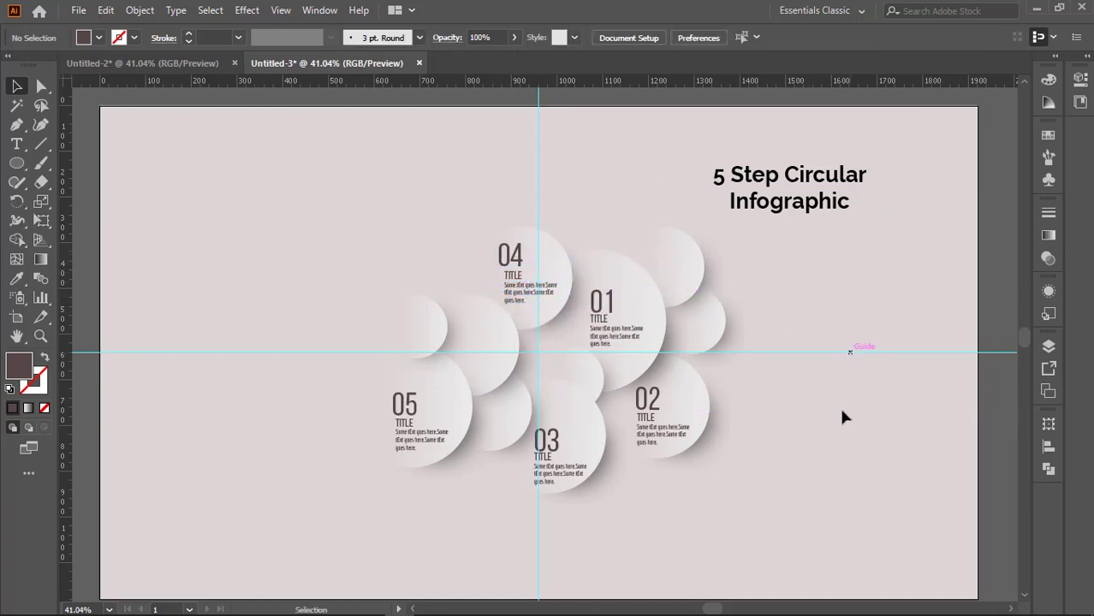
Step: Switch the screen mode to Presentation Mode to view the finished artboard
{"action": "left_click", "coordinate": [35, 457]}
{"action": "left_click", "coordinate": [75, 443]}
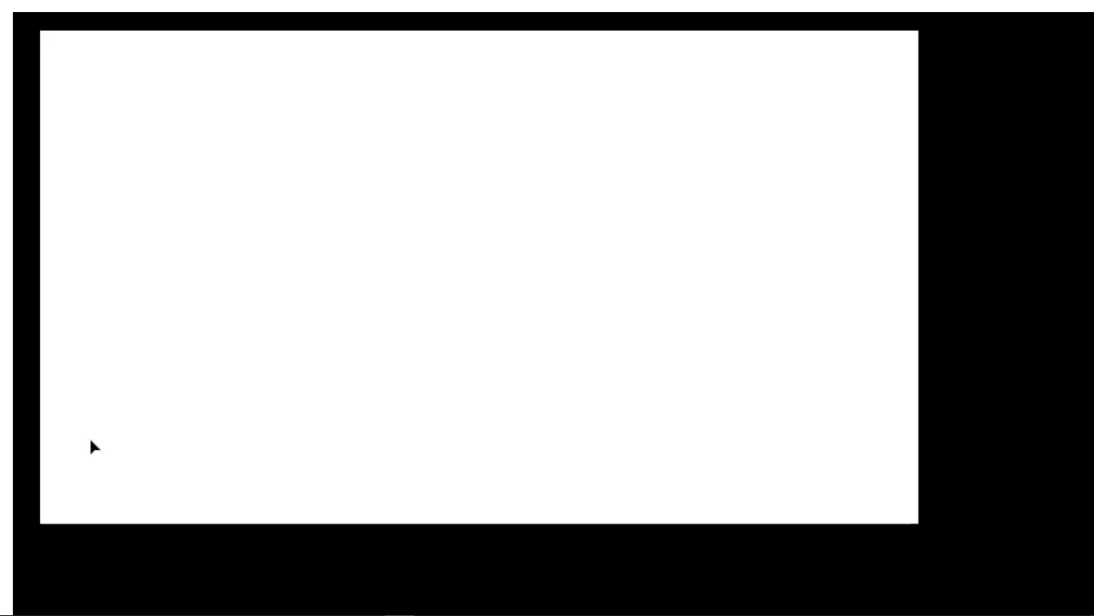